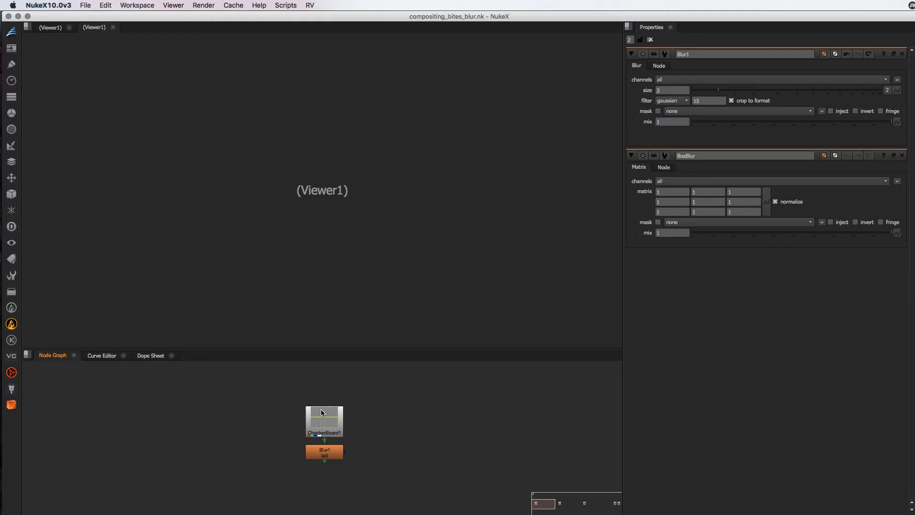
# View CheckerBoard1's output and examine the crossing of its yellow centerlines at high magnification
pyautogui.click(322, 413)
pyautogui.press('1')
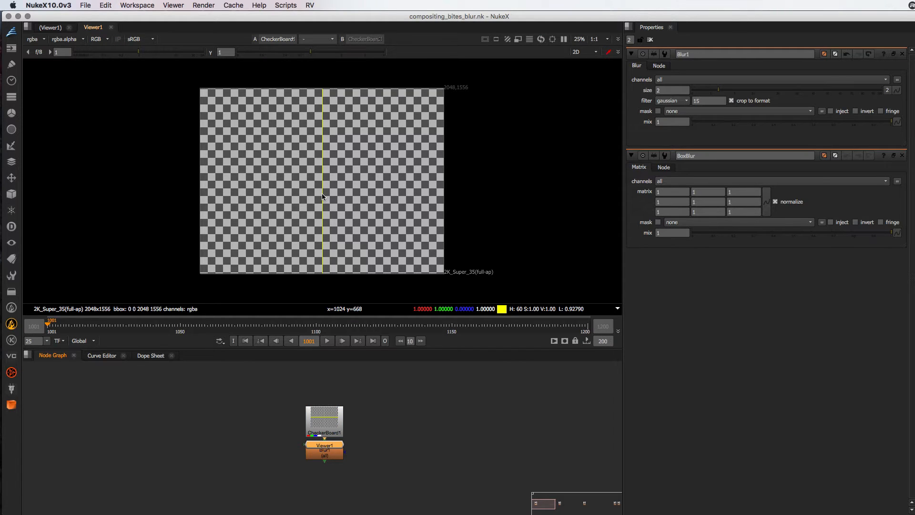
pyautogui.press('super+9')
pyautogui.moveTo(335, 164); pyautogui.dragTo(323, 189)
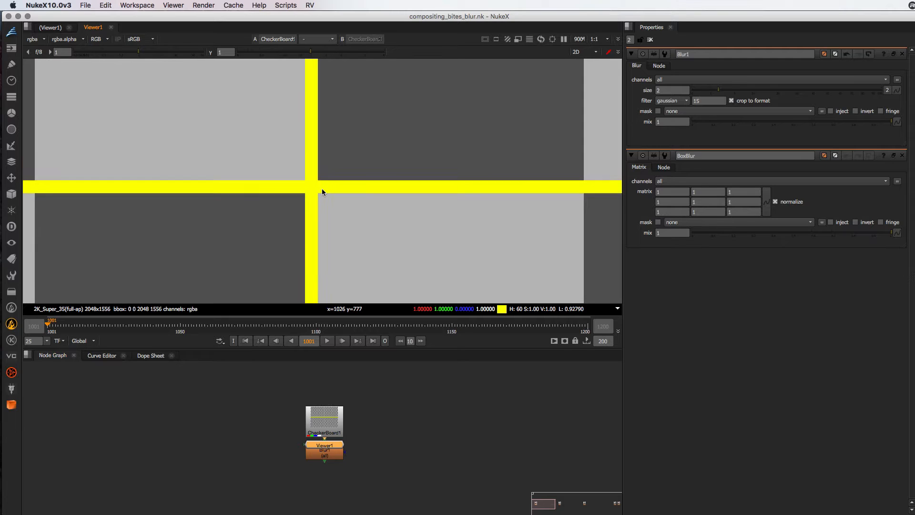
pyautogui.scroll(4, 321, 203)
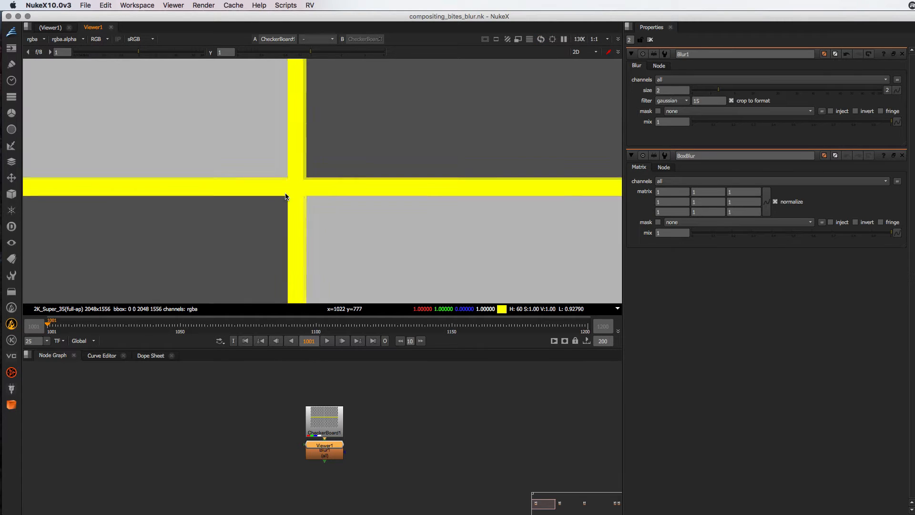
pyautogui.scroll(3, 298, 201)
pyautogui.scroll(-4, 310, 206)
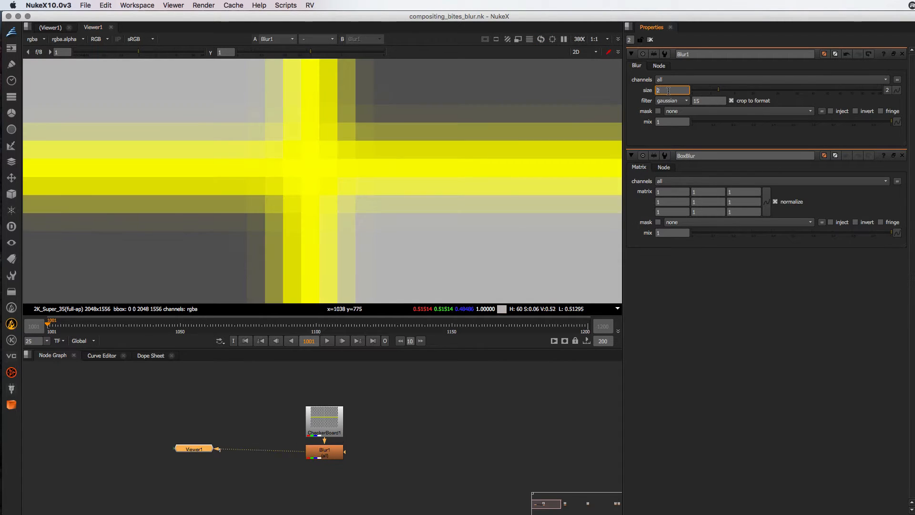
# Try Blur1 sizes such as 1 and 24 on the checkerboard, and restore the size to 2
pyautogui.scroll(8, 668, 91)
pyautogui.scroll(-9, 668, 91)
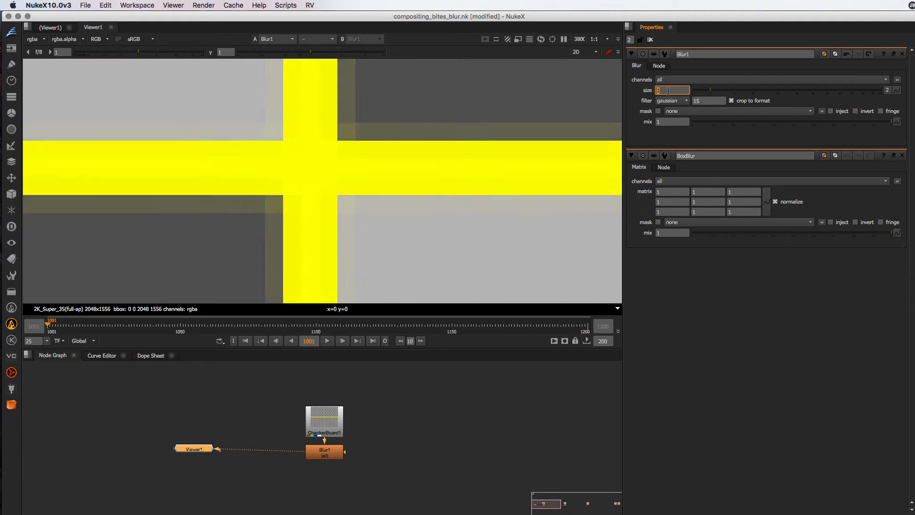
pyautogui.press('Up')
pyautogui.press('Up')
pyautogui.press('Up')
pyautogui.press('Up')
pyautogui.moveTo(710, 90); pyautogui.dragTo(785, 95)
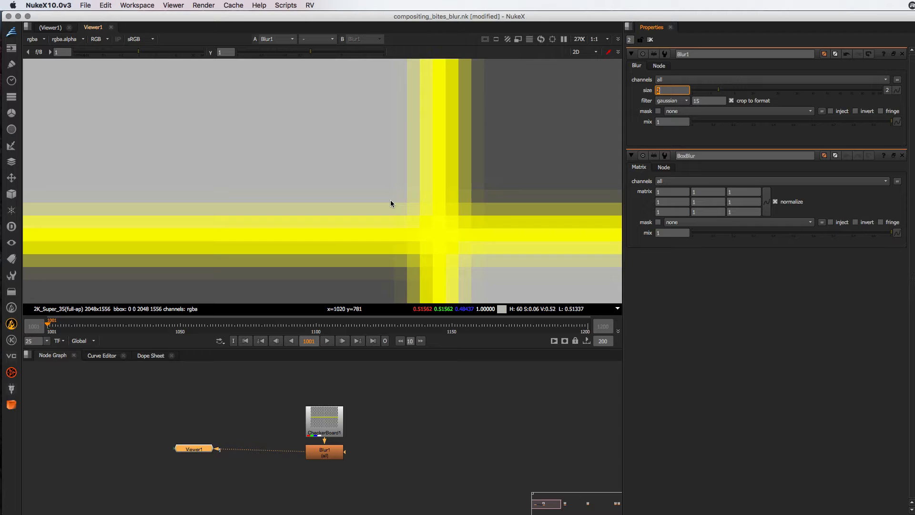
pyautogui.moveTo(392, 201); pyautogui.dragTo(245, 133)
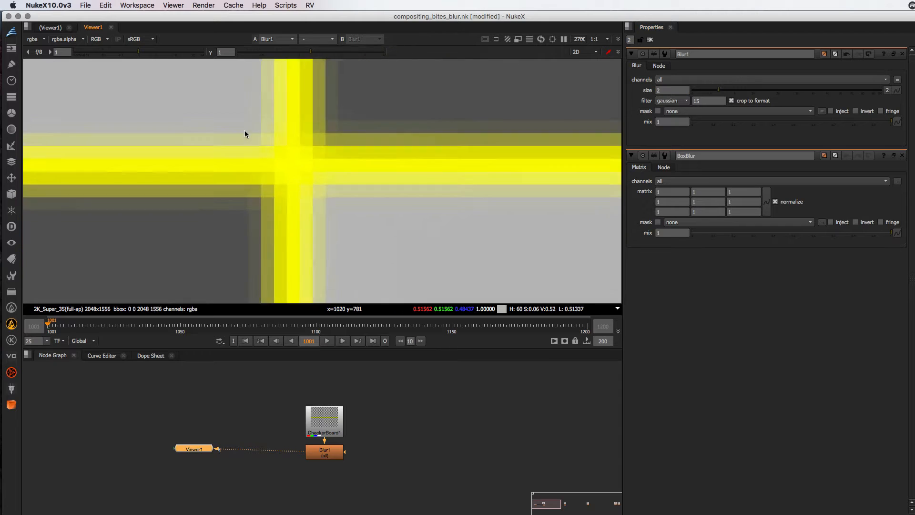
# Compare Blur1 with the unblurred CheckerBoard1 on viewer inputs 2 and 1
pyautogui.click(335, 452)
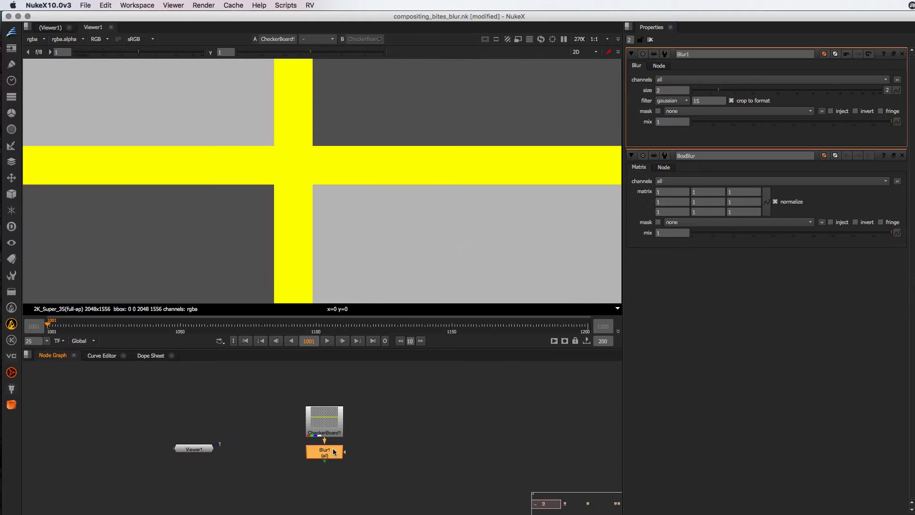
pyautogui.press('2')
pyautogui.press('1')
pyautogui.press('2')
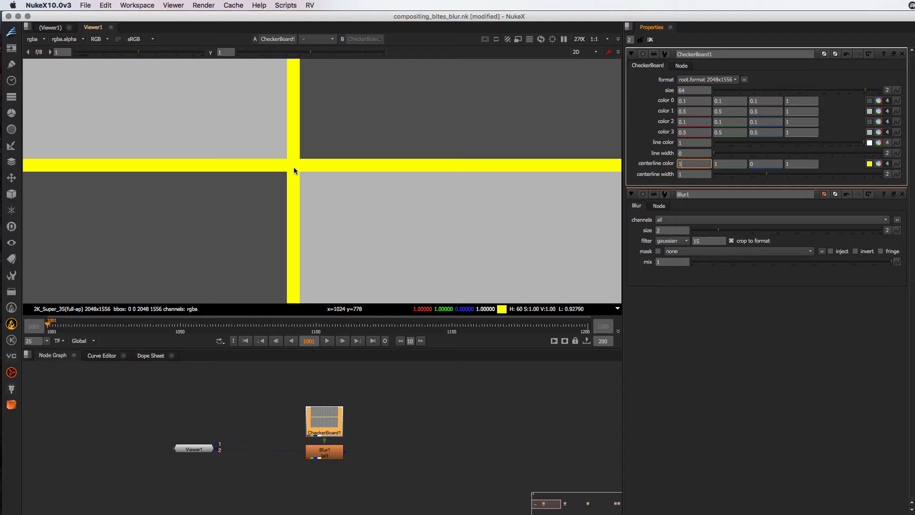
# Set CheckerBoard1's centerline width to 1 and sample the centerline crossing pixel through Blur1
pyautogui.keyDown('ctrl'); pyautogui.click(295, 171); pyautogui.keyUp('ctrl')
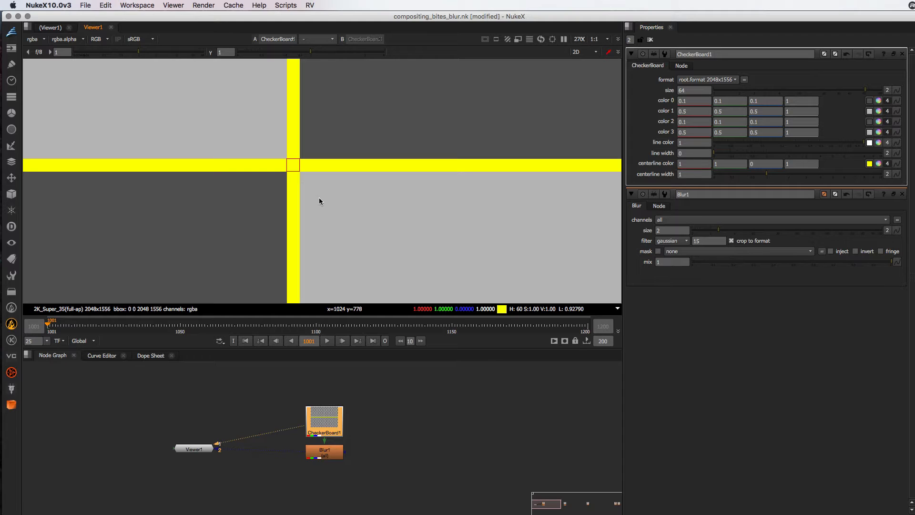
pyautogui.click(328, 450)
pyautogui.press('2')
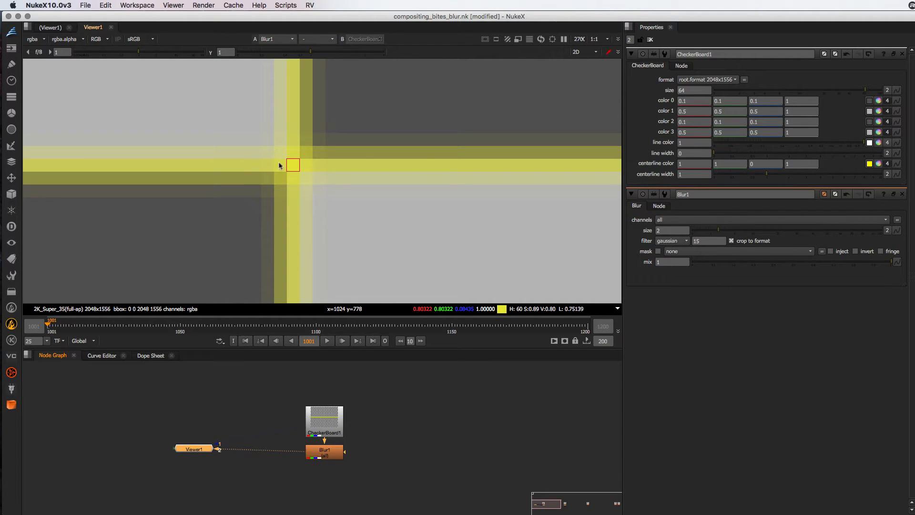
# Open Blur1's properties and compare its sampled center pixel with the unblurred CheckerBoard1
pyautogui.doubleClick(312, 444)
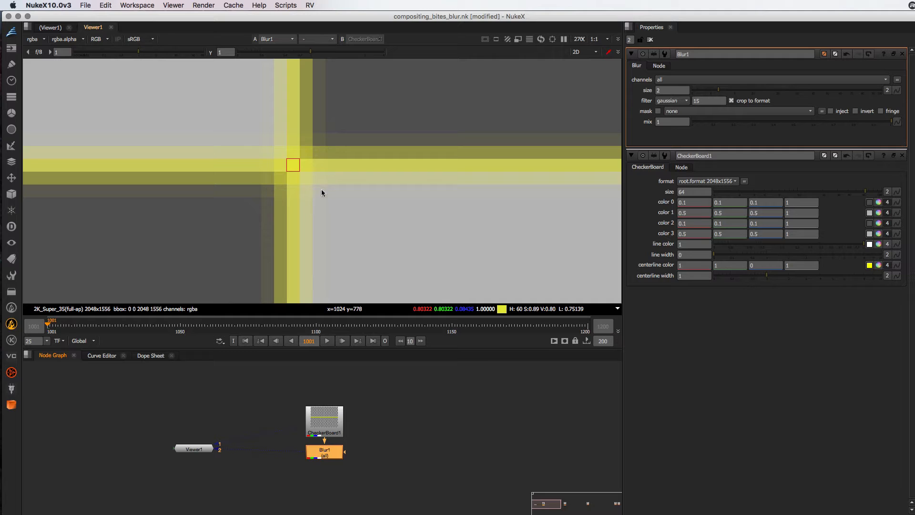
pyautogui.click(307, 418)
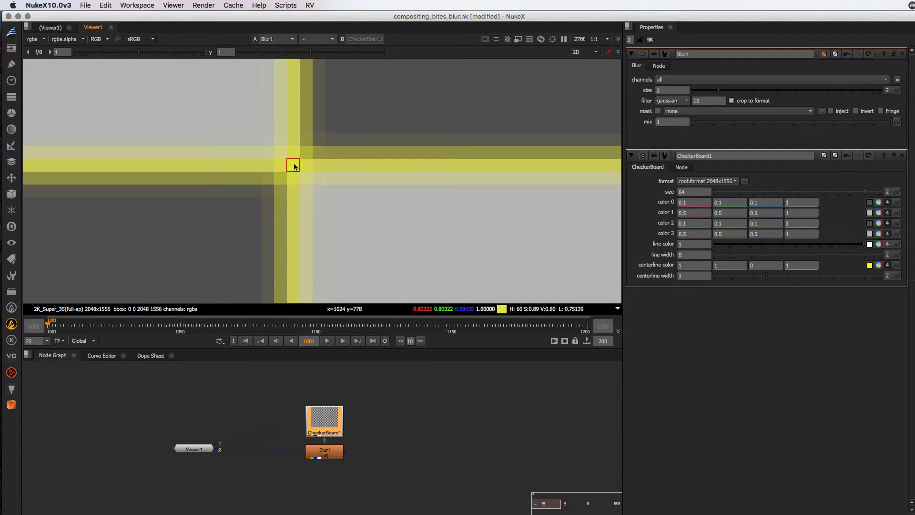
pyautogui.press('1')
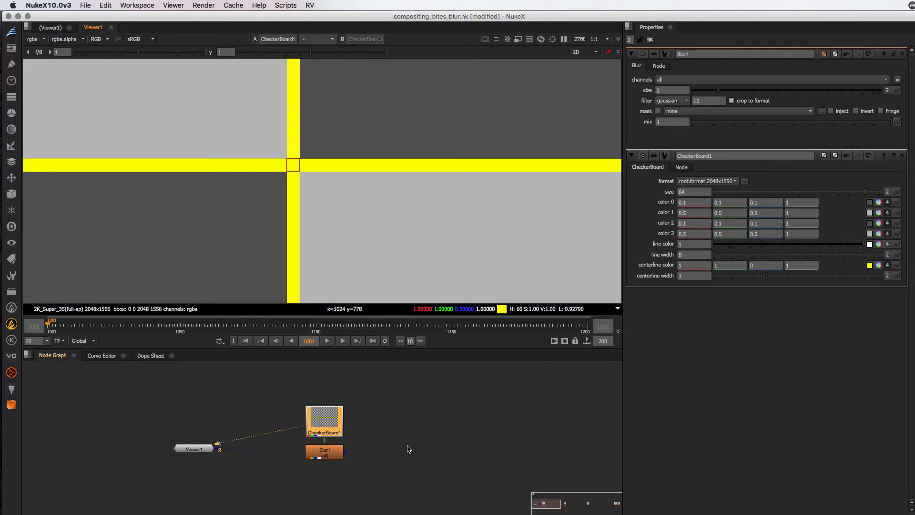
# Open BoxBlur's properties, and set the centerline width of CheckerBoard2 to 1 while viewing it
pyautogui.moveTo(557, 509); pyautogui.dragTo(580, 507)
pyautogui.doubleClick(299, 454)
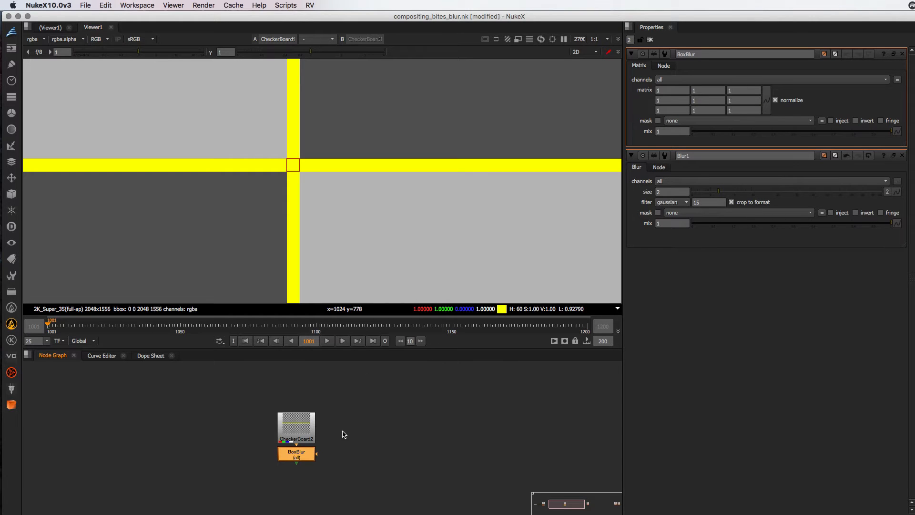
pyautogui.click(310, 431)
pyautogui.press('1')
pyautogui.doubleClick(296, 425)
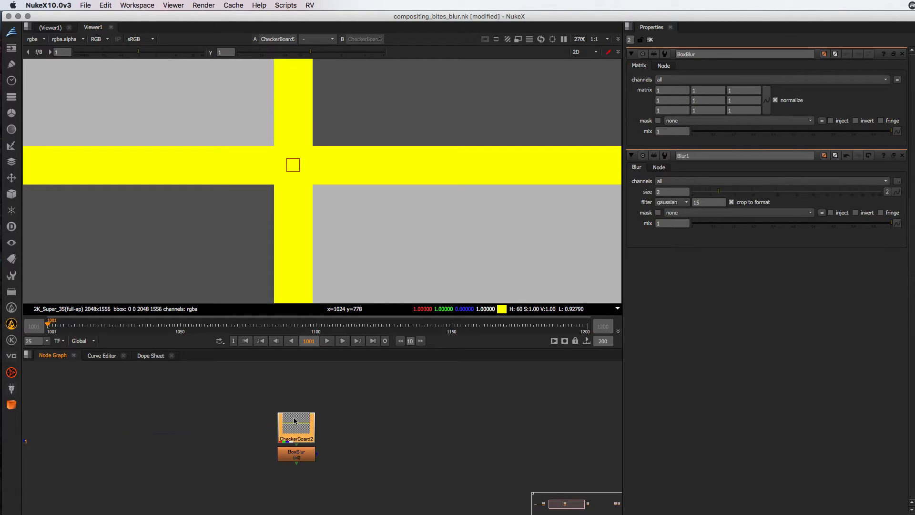
pyautogui.doubleClick(690, 174)
pyautogui.write('1')
pyautogui.press('Tab')
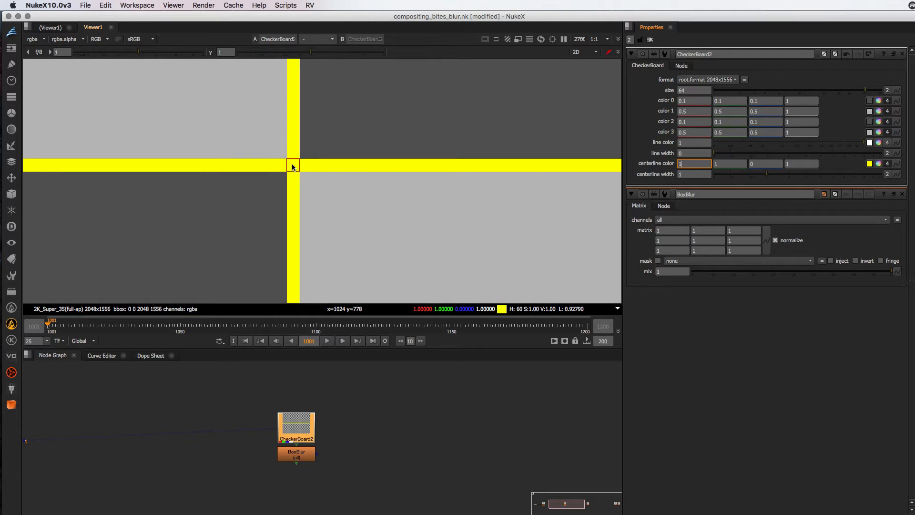
# Try BoxBlur with normalize turned off while viewing its output, and turn normalize back on
pyautogui.click(279, 156)
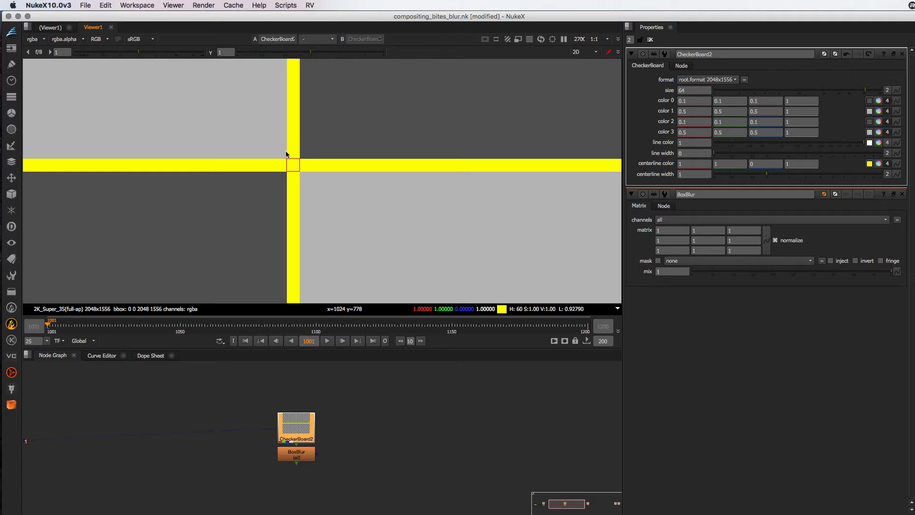
pyautogui.click(775, 240)
pyautogui.click(300, 457)
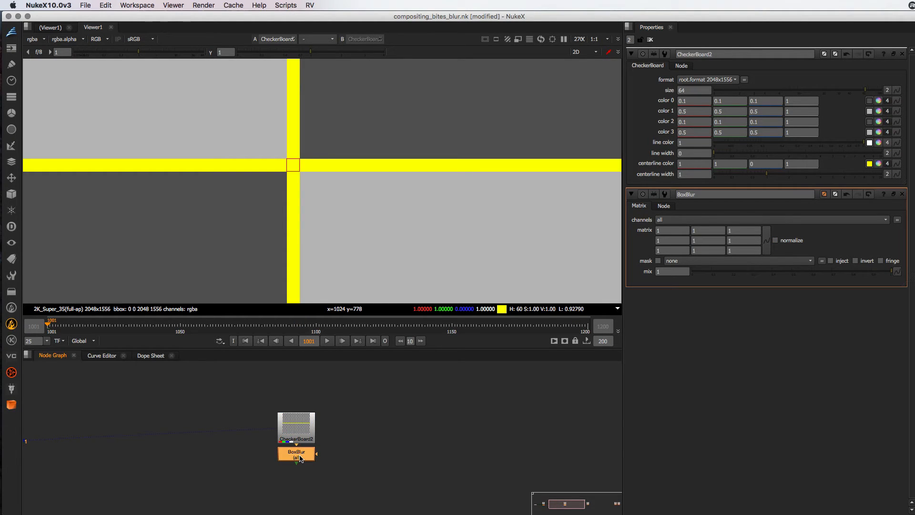
pyautogui.press('1')
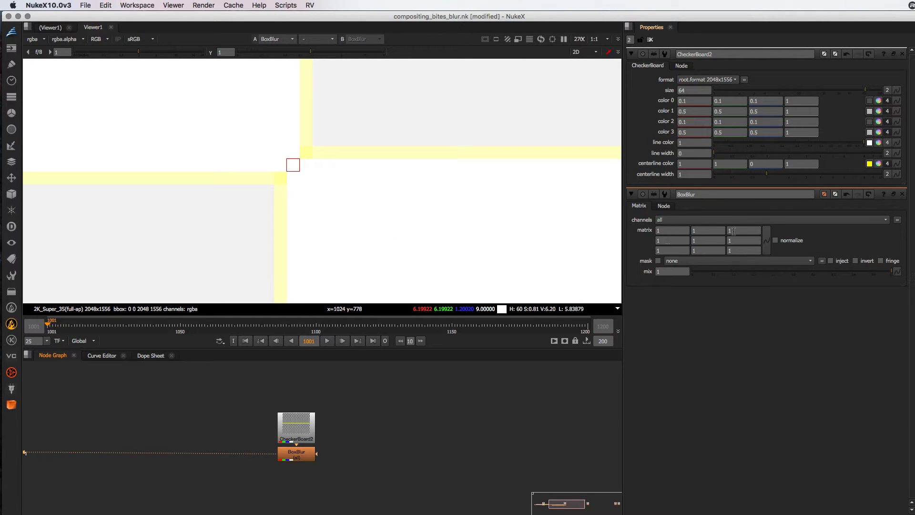
pyautogui.click(775, 241)
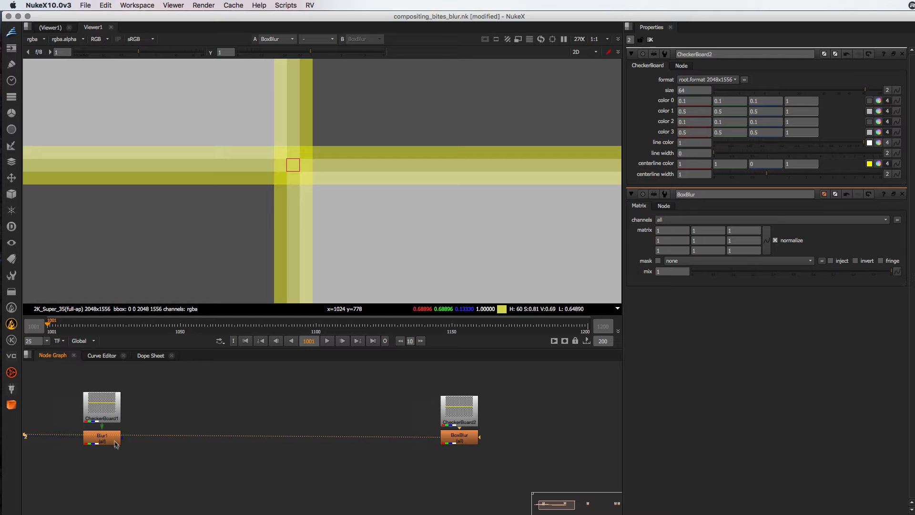
# Put Blur1 on viewer input 1 and BoxBlur on input 2, and compare the two results repeatedly
pyautogui.click(107, 440)
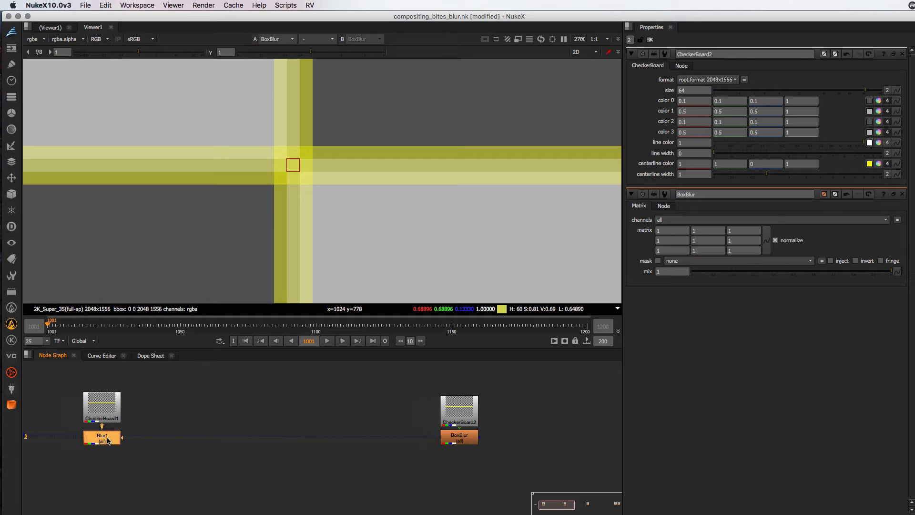
pyautogui.press('1')
pyautogui.click(473, 434)
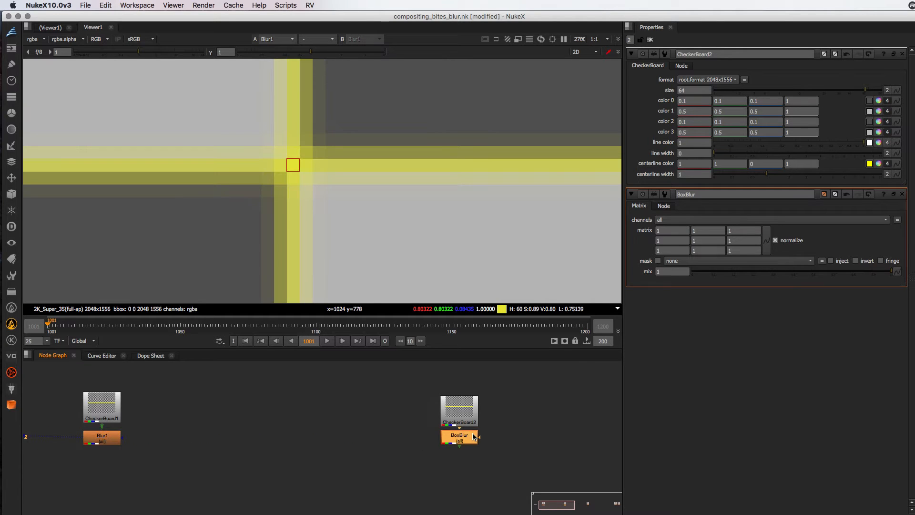
pyautogui.press('2')
pyautogui.press('1')
pyautogui.press('2')
pyautogui.press('1')
pyautogui.press('2')
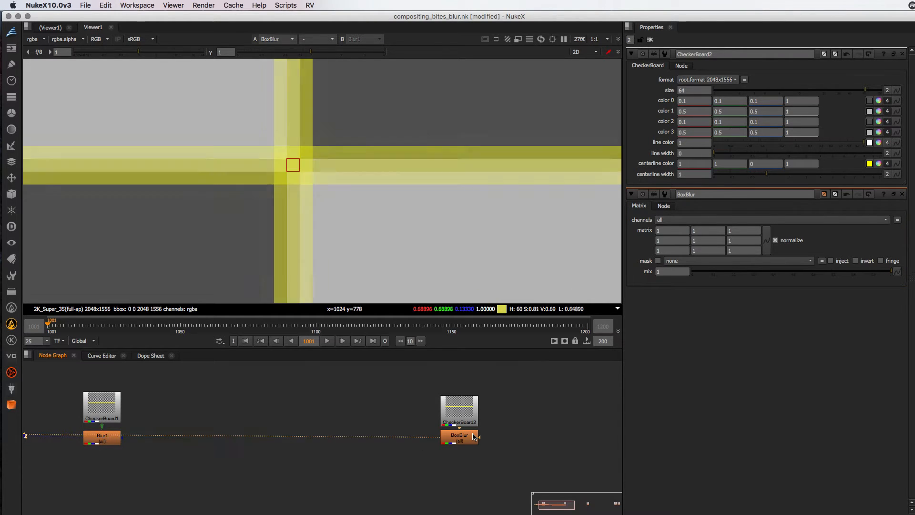
pyautogui.press('1')
pyautogui.press('2')
pyautogui.press('1')
pyautogui.press('2')
pyautogui.press('1')
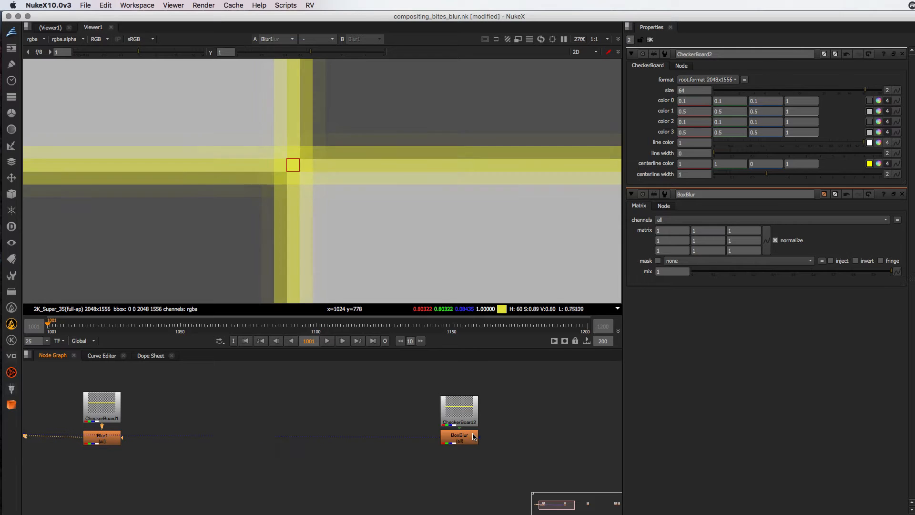
pyautogui.press('2')
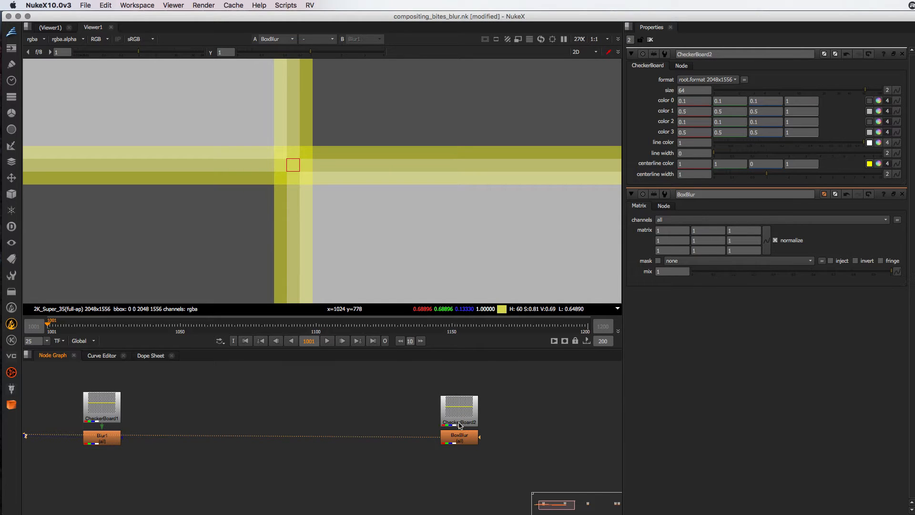
# Try the box filter on Blur1 and compare its output with BoxBlur
pyautogui.doubleClick(101, 437)
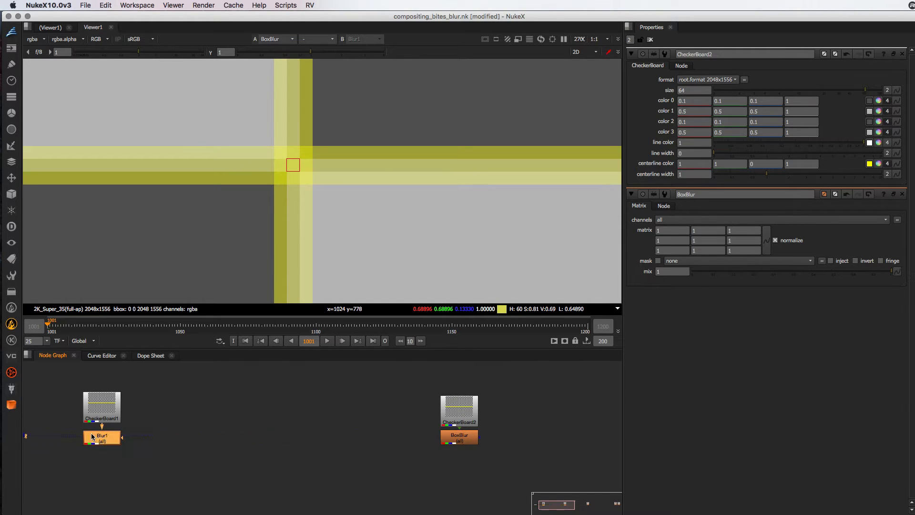
pyautogui.click(676, 101)
pyautogui.click(674, 75)
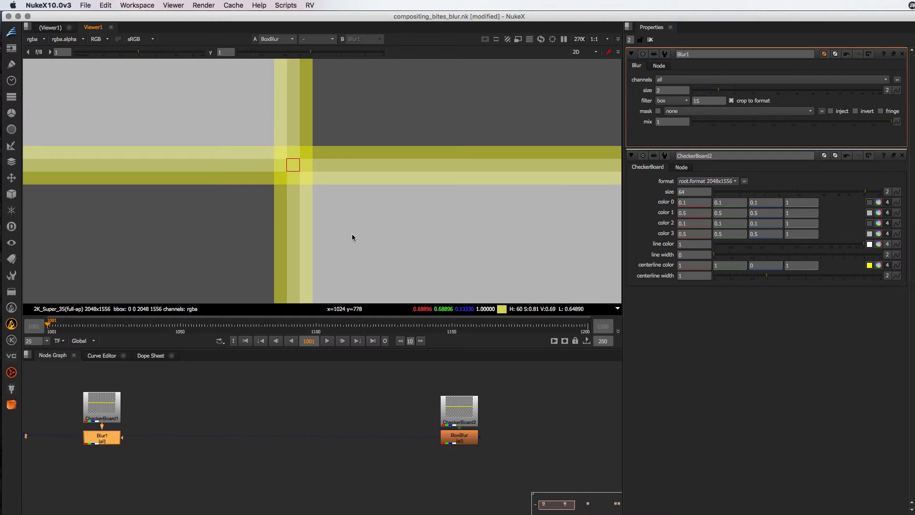
pyautogui.press('1')
pyautogui.press('2')
pyautogui.press('1')
pyautogui.press('2')
pyautogui.press('1')
pyautogui.press('2')
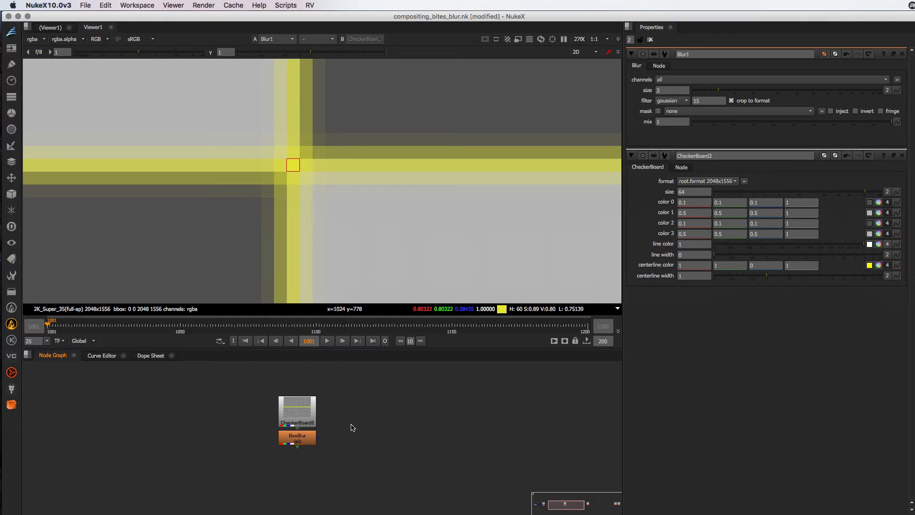
# Switch to Safari and open the Gaussian function Wikipedia article
pyautogui.press('super+Tab')
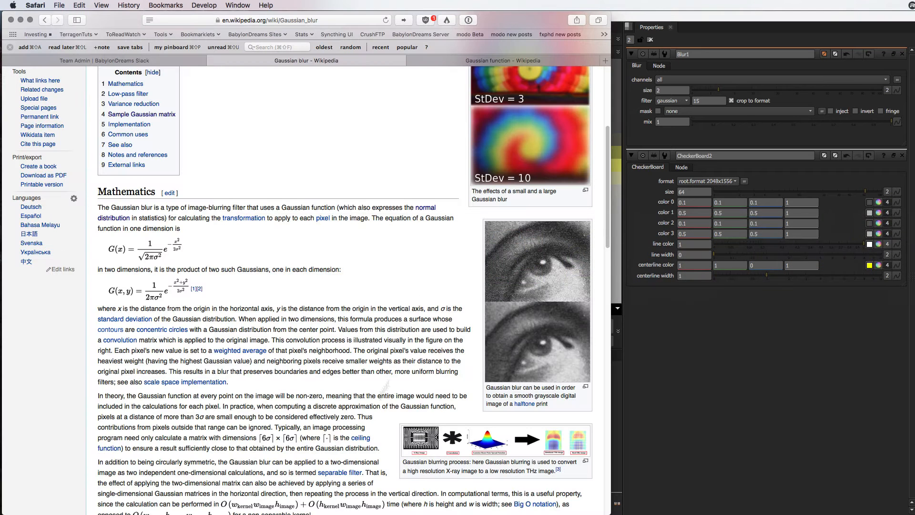
pyautogui.click(473, 62)
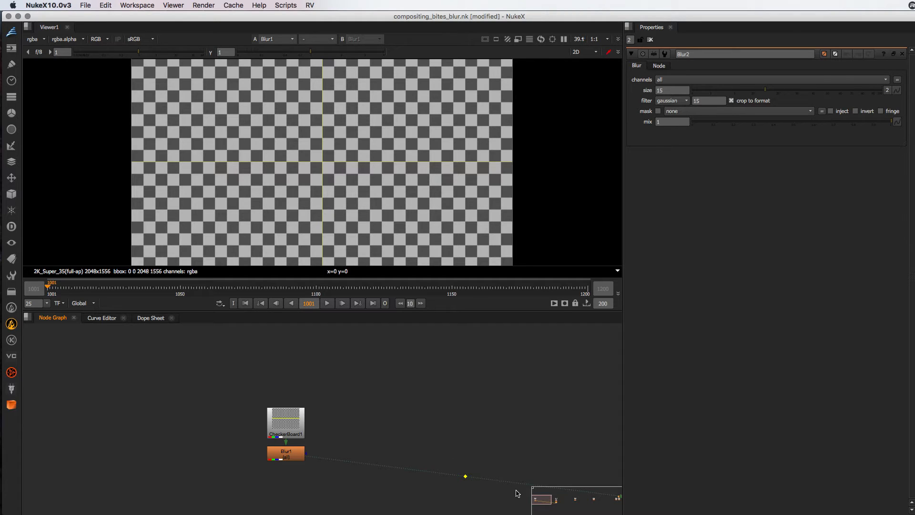
# Find the Constant2 node chain and view Expression2's white bar with the whole frame in sight
pyautogui.click(555, 499)
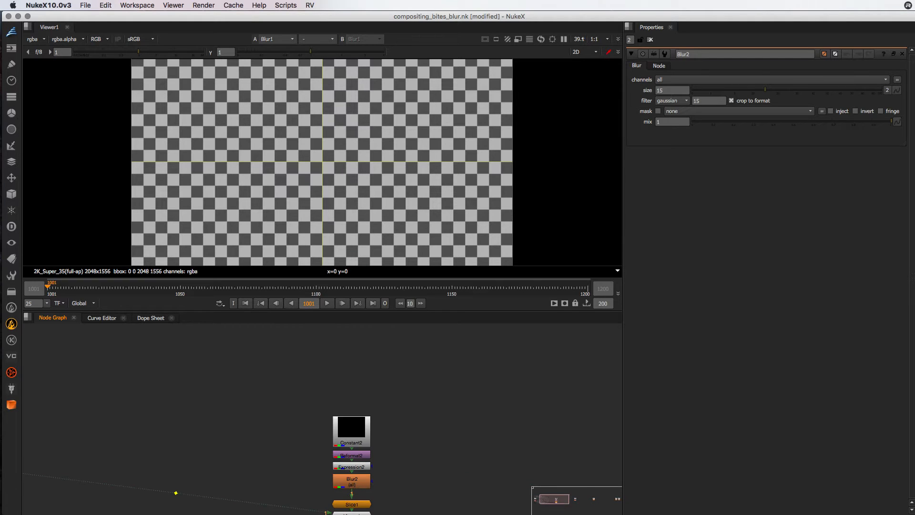
pyautogui.moveTo(420, 471); pyautogui.dragTo(426, 431)
pyautogui.click(369, 394)
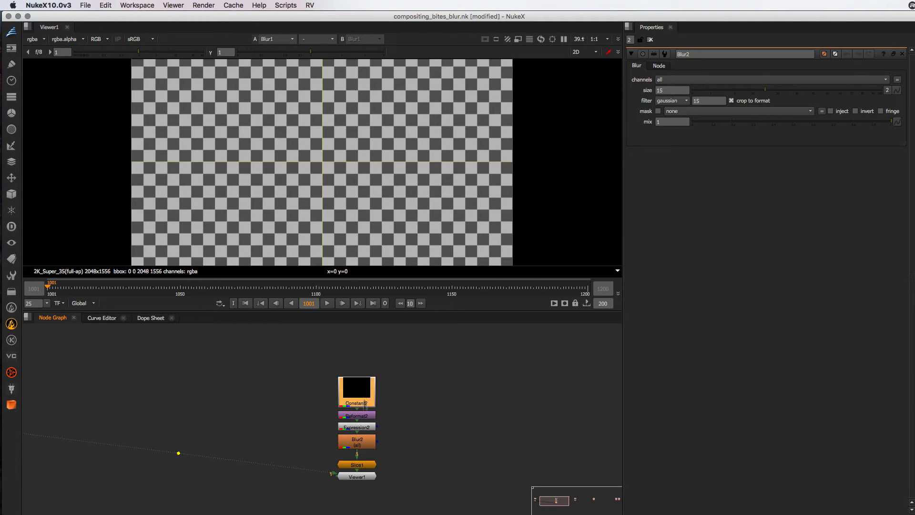
pyautogui.click(367, 429)
pyautogui.press('1')
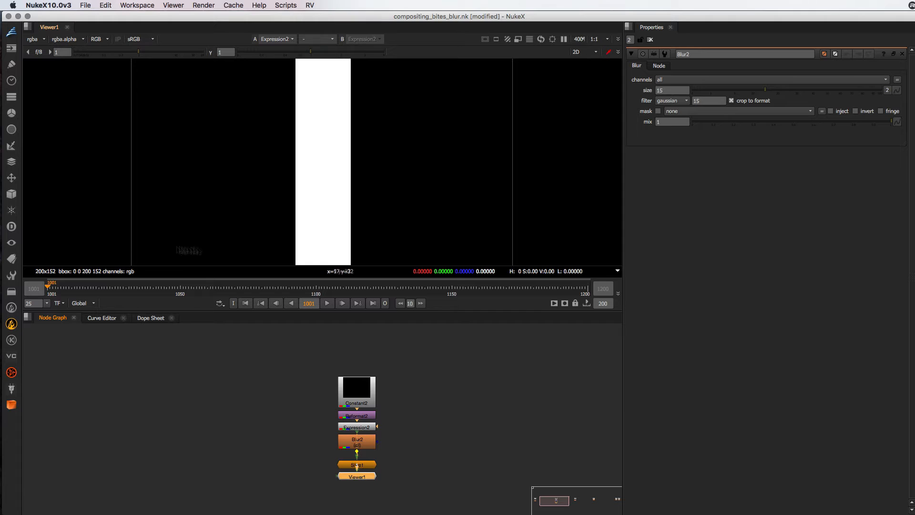
pyautogui.press('-')
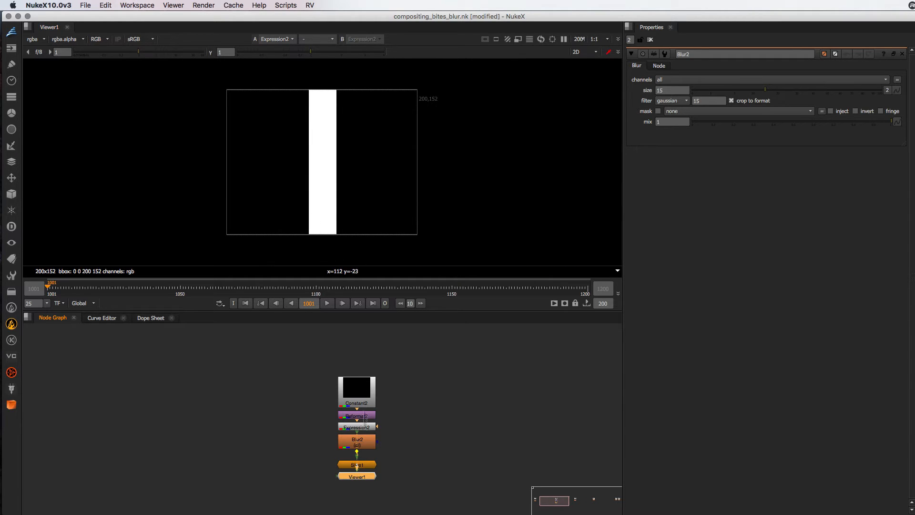
# View Slice1's output to see the intensity curve of the white bar blurred by Blur2
pyautogui.click(363, 442)
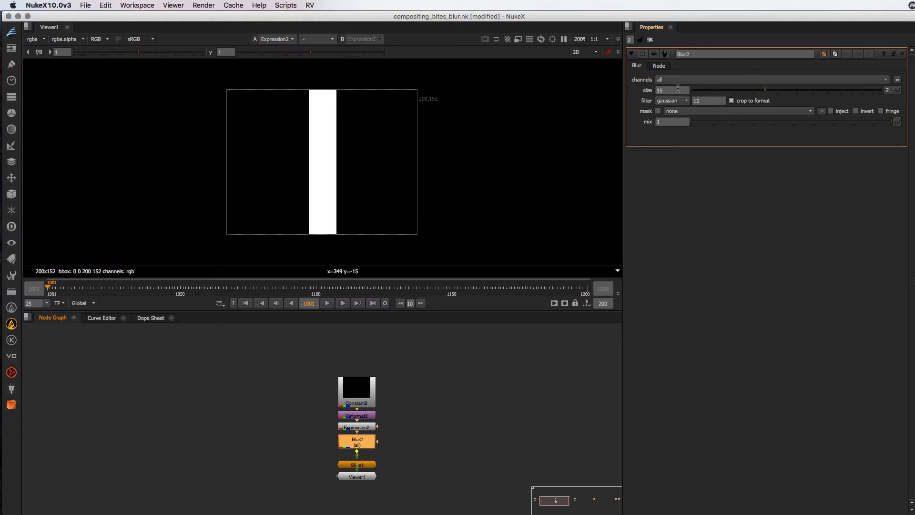
pyautogui.click(372, 464)
pyautogui.press('1')
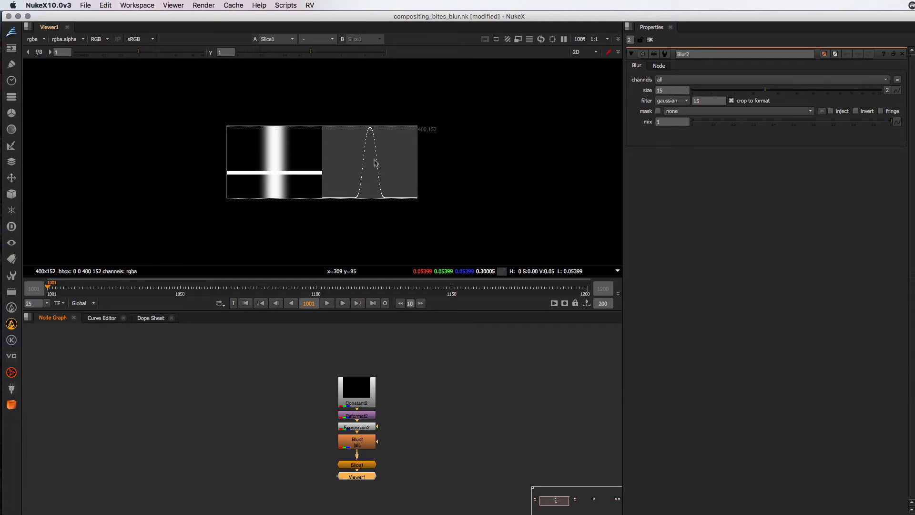
# Switch to Safari to examine the bell curves in the Gaussian function article
pyautogui.press('super+Tab')
pyautogui.press('super+Tab')
pyautogui.press('super+Tab')
pyautogui.press('super+Tab')
pyautogui.press('super+Tab')
pyautogui.press('super+Tab')
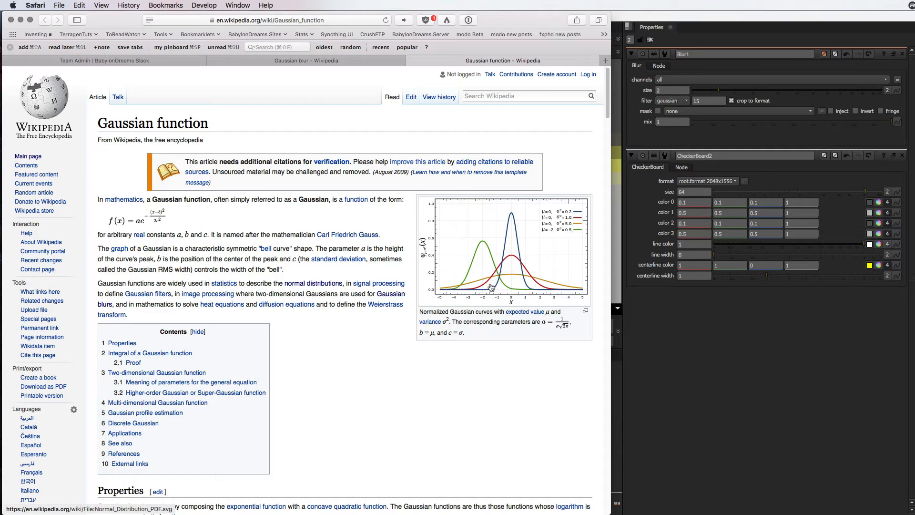
# Switch back to NukeX and open the IdealizedGaussian node to inspect its 3x3 matrix values
pyautogui.press('super+Tab')
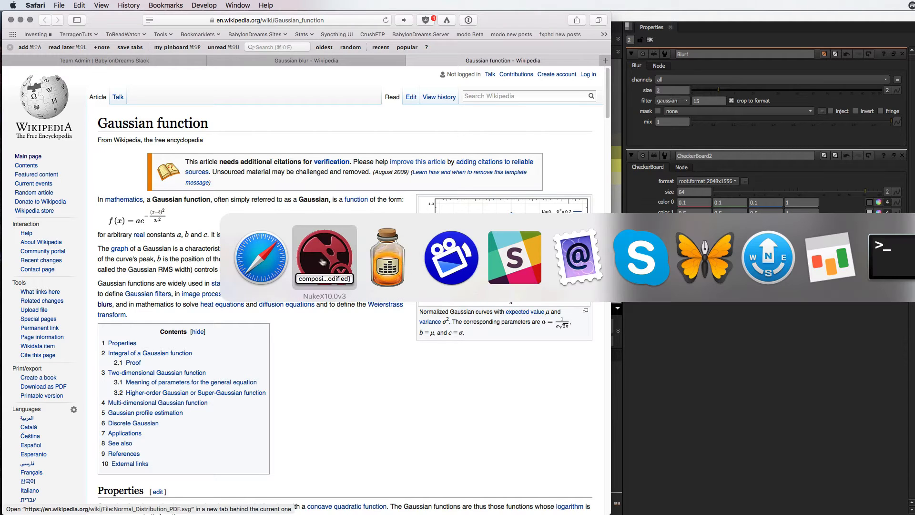
pyautogui.hscroll(10, 496, 424)
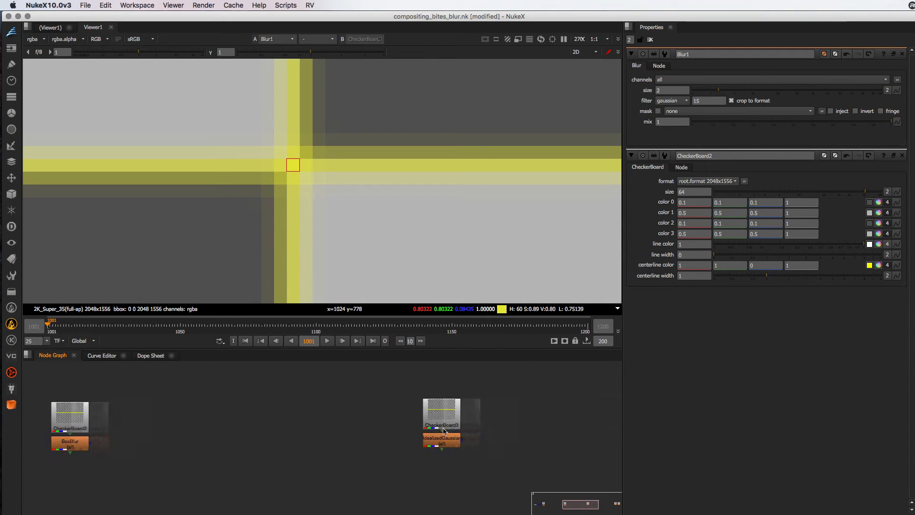
pyautogui.doubleClick(328, 442)
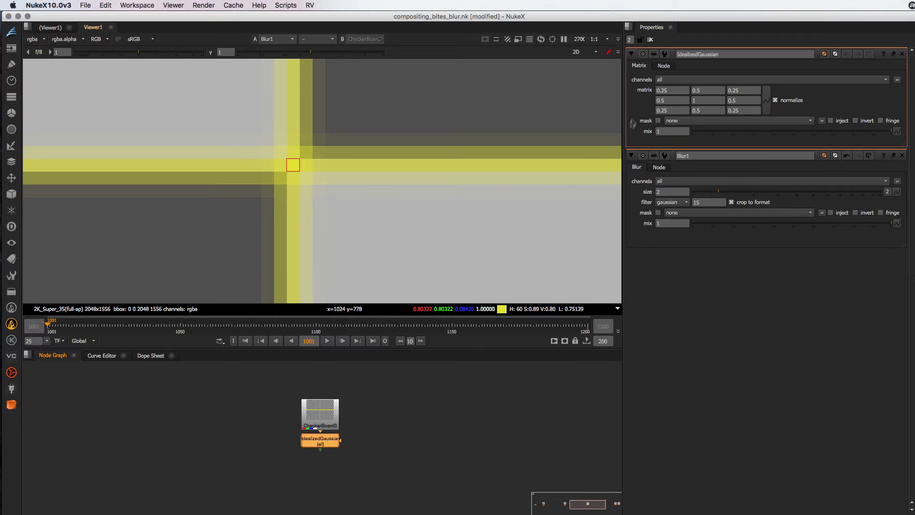
pyautogui.click(674, 91)
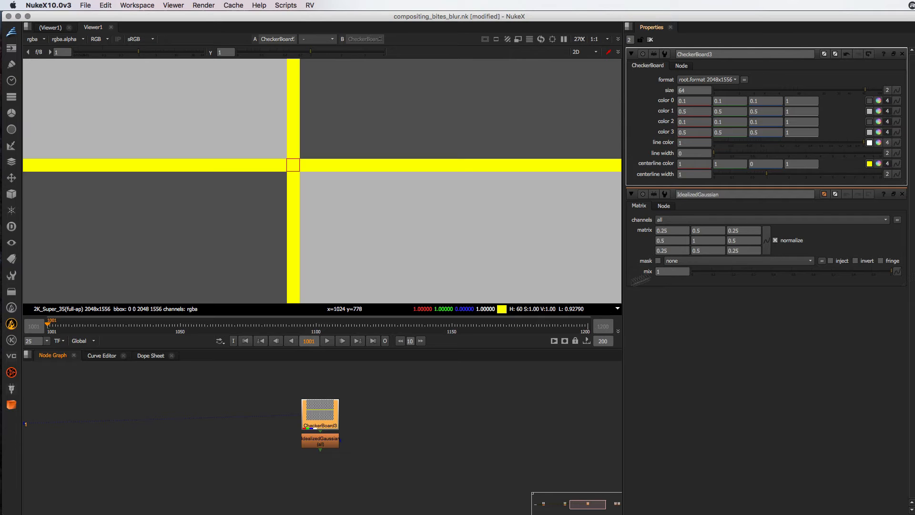
# Compare the outputs of IdealizedGaussian and Blur1 repeatedly in the viewer and open Blur1's properties
pyautogui.doubleClick(320, 441)
pyautogui.press('1')
pyautogui.click(544, 502)
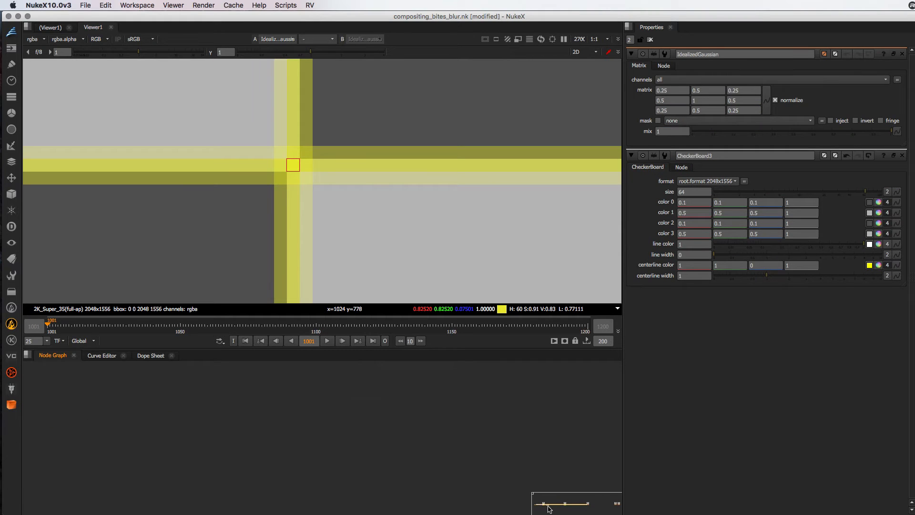
pyautogui.click(542, 505)
pyautogui.click(479, 448)
pyautogui.press('1')
pyautogui.press('2')
pyautogui.press('1')
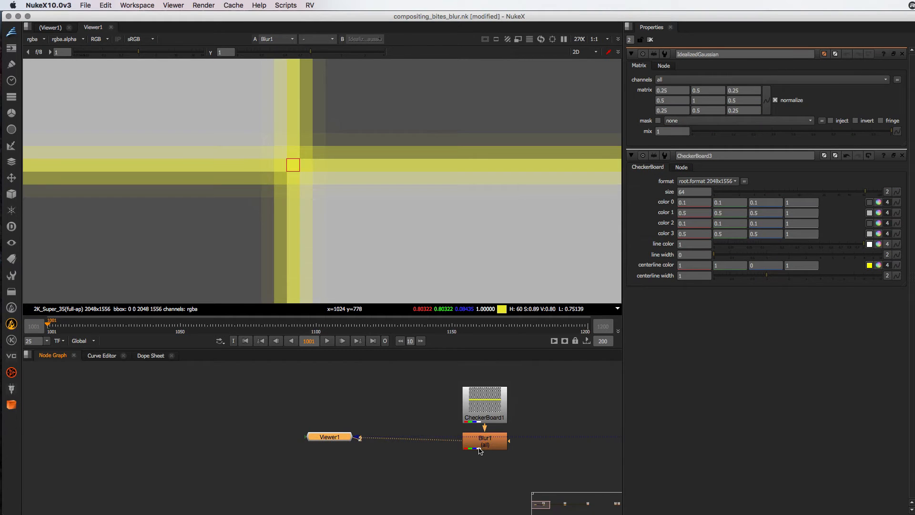
pyautogui.press('2')
pyautogui.press('1')
pyautogui.press('2')
pyautogui.press('1')
pyautogui.doubleClick(487, 446)
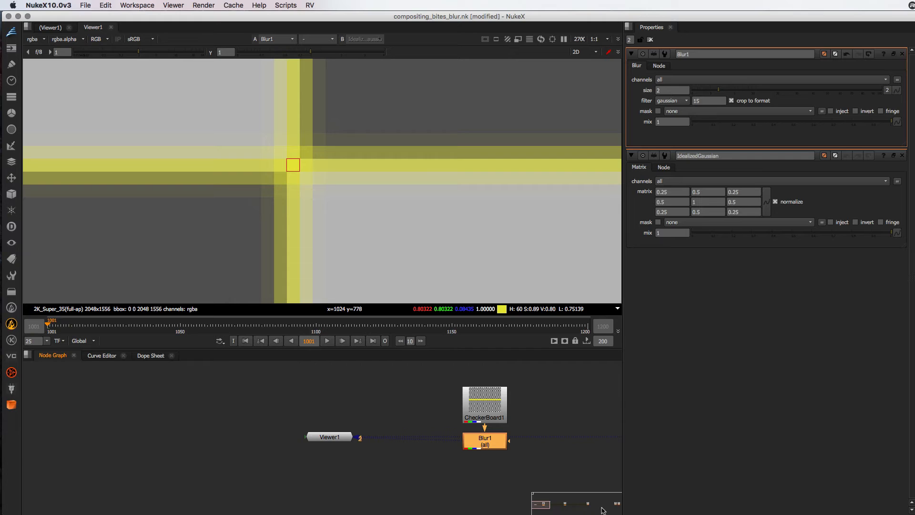
# Switch to Safari's Gaussian blur article and highlight all values of the sample Gaussian matrix
pyautogui.moveTo(599, 507); pyautogui.dragTo(615, 507)
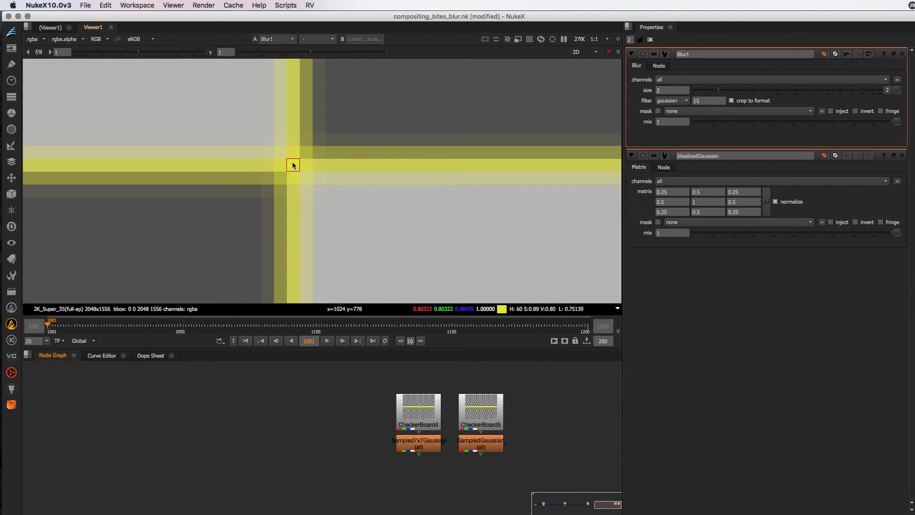
pyautogui.press('super+Tab')
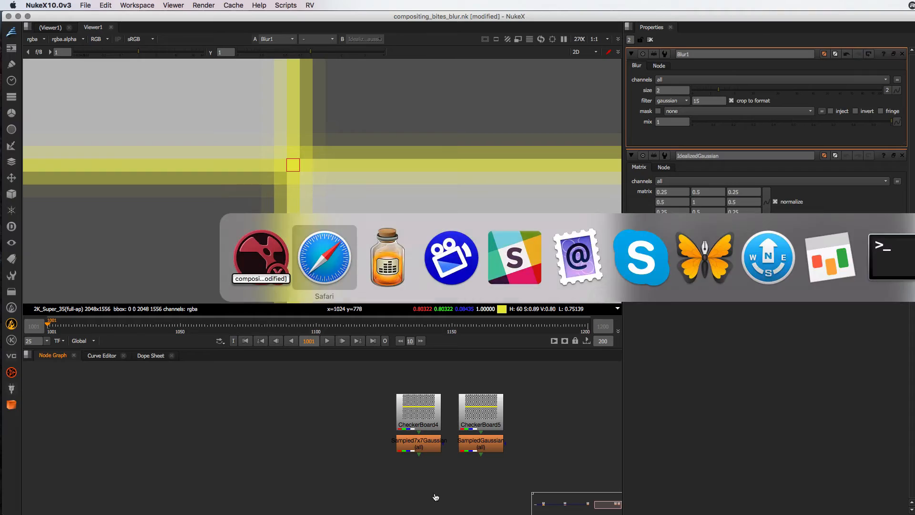
pyautogui.click(308, 61)
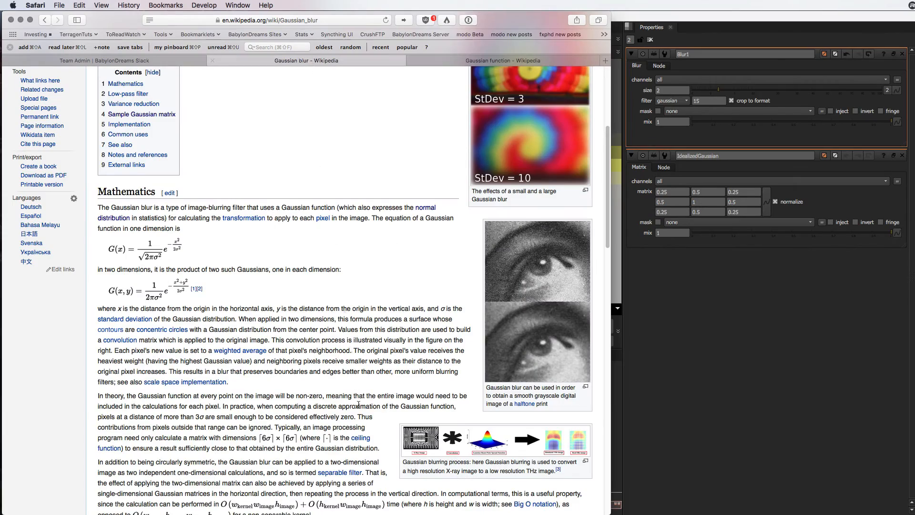
pyautogui.scroll(-10, 358, 406)
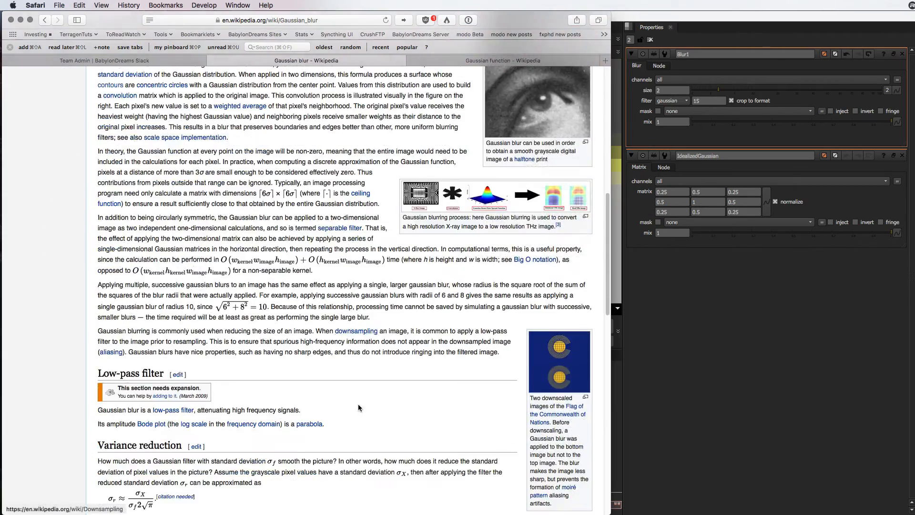
pyautogui.scroll(-13, 359, 407)
pyautogui.moveTo(104, 248); pyautogui.dragTo(419, 331)
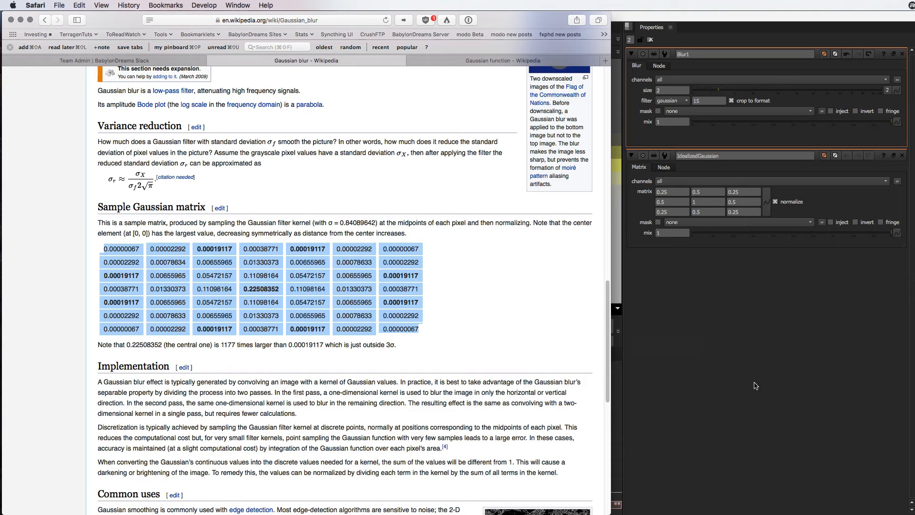
# Open Sampled7x7Gaussian's properties in NukeX and compare its matrix with the one in the Safari article
pyautogui.click(755, 385)
pyautogui.doubleClick(419, 447)
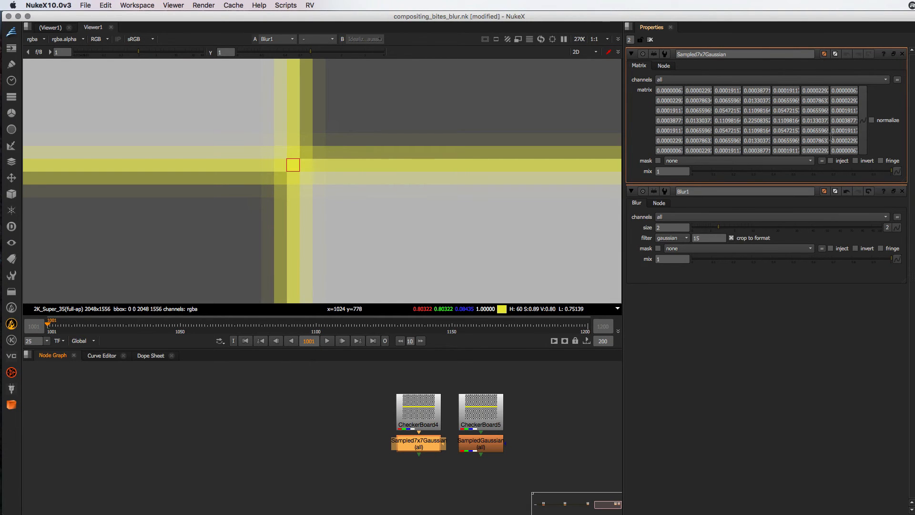
pyautogui.press('super+Tab')
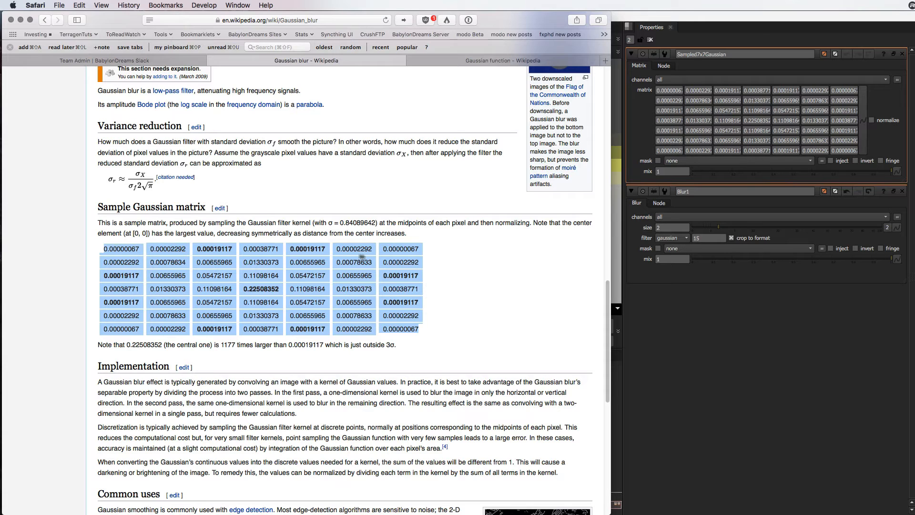
pyautogui.press('super+Tab')
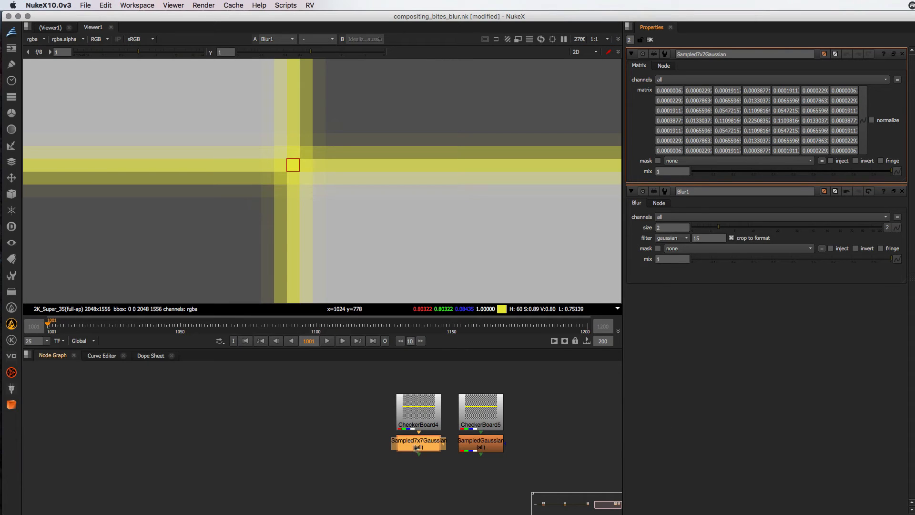
# View Sampled7x7Gaussian's output and set the centerline width of CheckerBoard4 to 1
pyautogui.click(419, 447)
pyautogui.press('1')
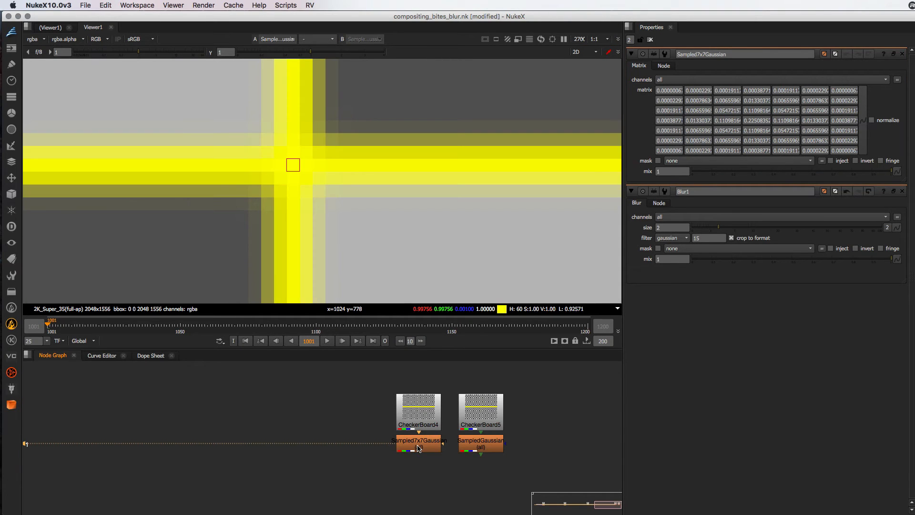
pyautogui.doubleClick(419, 411)
pyautogui.click(699, 175)
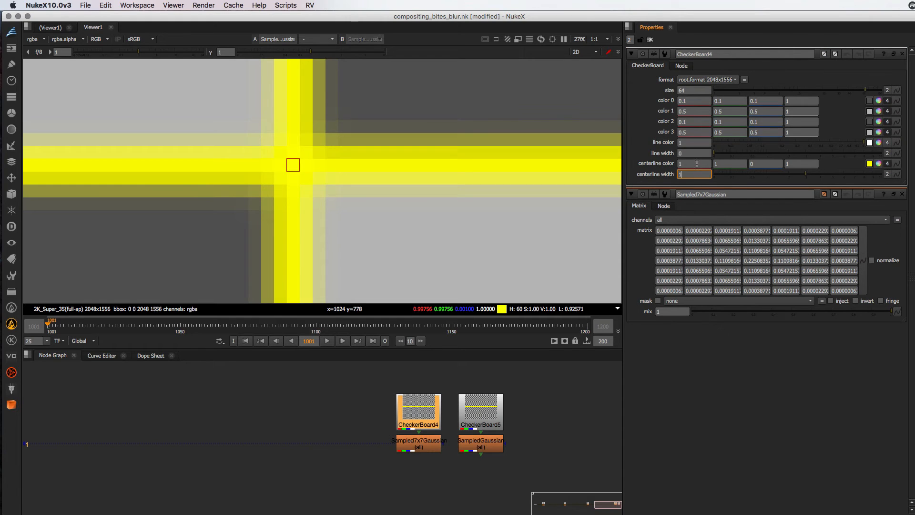
pyautogui.write('1')
pyautogui.press('Return')
pyautogui.click(387, 456)
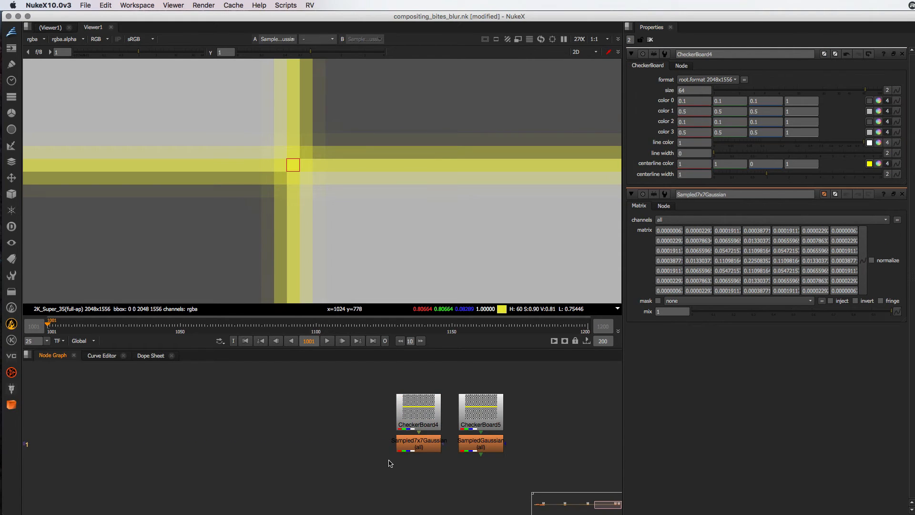
# Compare Sampled7x7Gaussian's output with Blur1's by alternating between them repeatedly in the viewer
pyautogui.scroll(-8, 456, 461)
pyautogui.press('2')
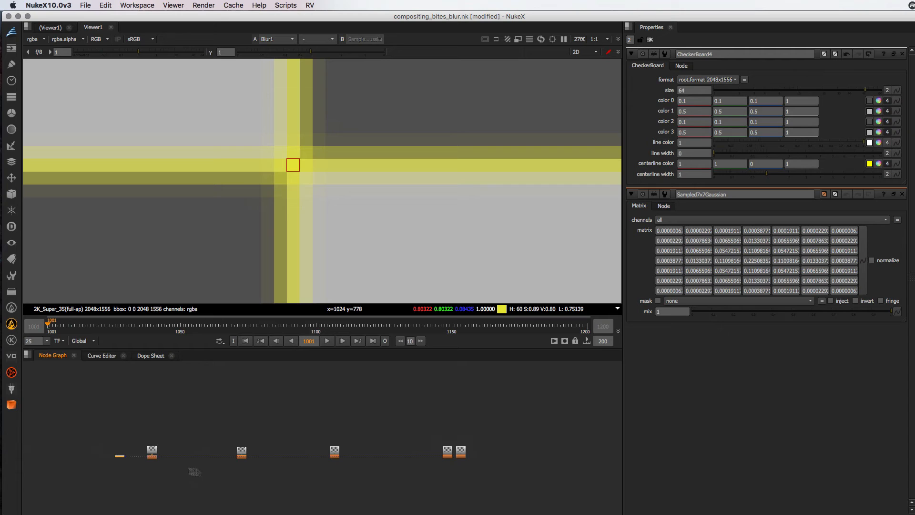
pyautogui.click(153, 459)
pyautogui.press('1')
pyautogui.press('2')
pyautogui.press('1')
pyautogui.press('2')
pyautogui.press('1')
pyautogui.press('2')
pyautogui.press('1')
pyautogui.press('2')
pyautogui.press('1')
pyautogui.press('2')
pyautogui.press('1')
pyautogui.scroll(10, 458, 469)
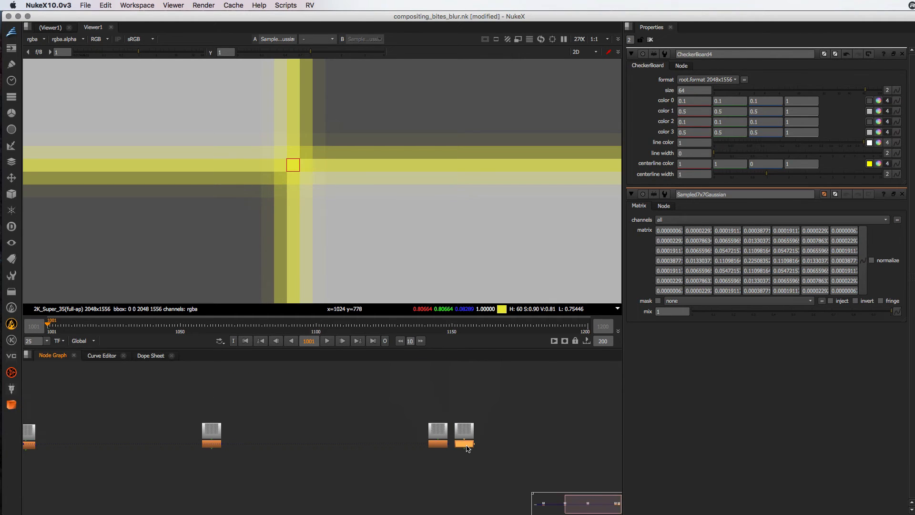
# Open SampledGaussian and Sampled7x7Gaussian together to compare their 3x3 and 7x7 matrices
pyautogui.doubleClick(466, 444)
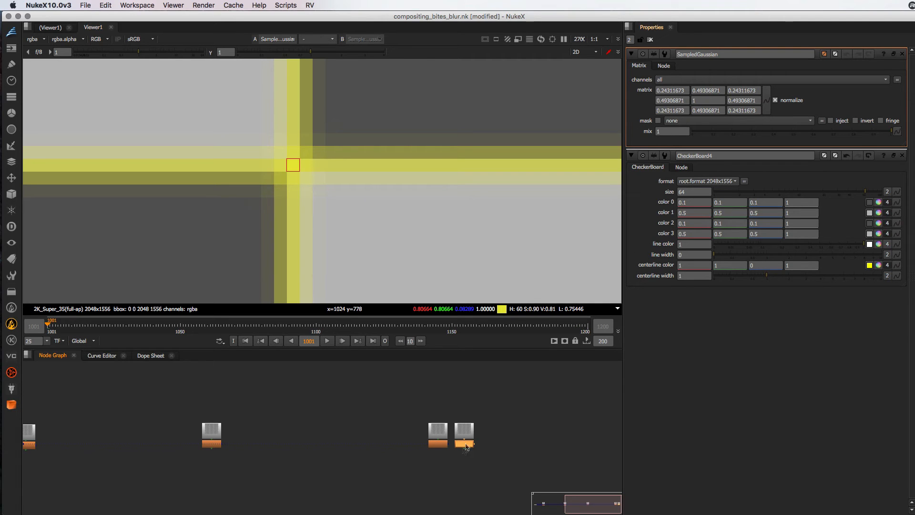
pyautogui.click(439, 444)
pyautogui.doubleClick(439, 444)
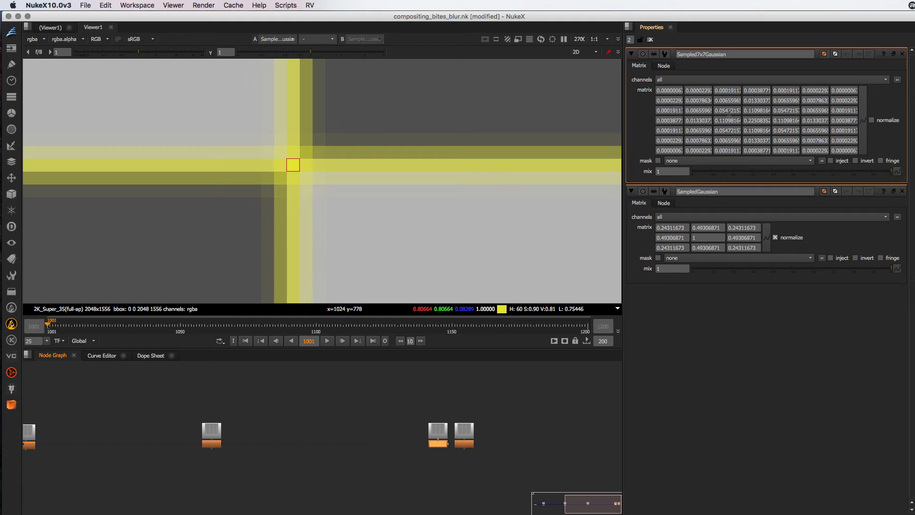
pyautogui.doubleClick(470, 444)
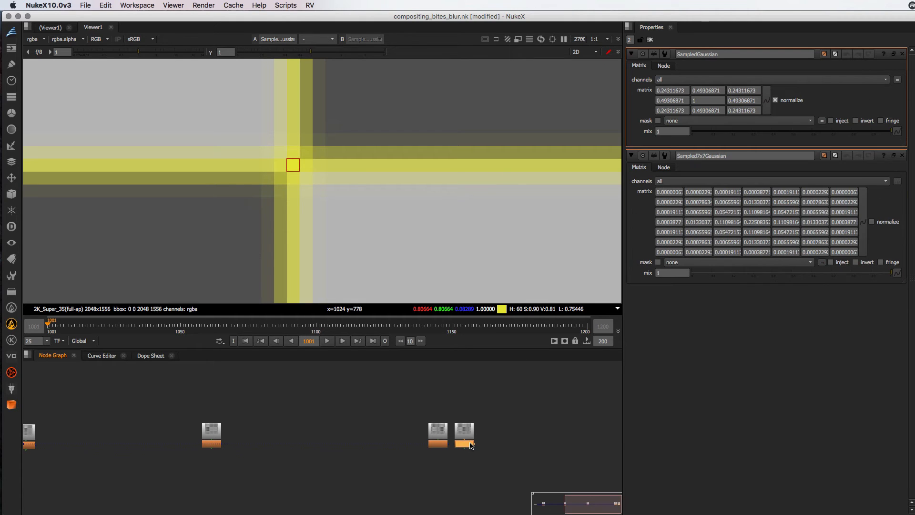
# View SampledGaussian's output and set the centerline width of CheckerBoard5 to 1
pyautogui.press('1')
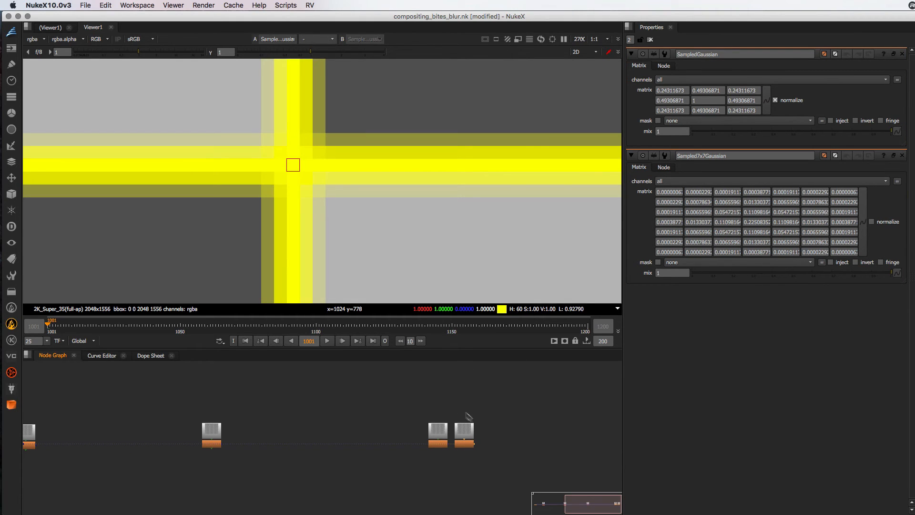
pyautogui.doubleClick(468, 429)
pyautogui.doubleClick(692, 174)
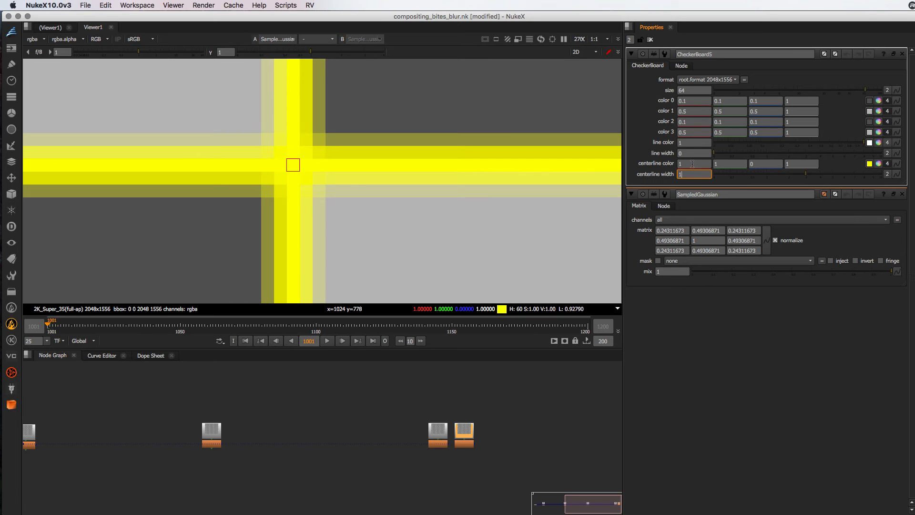
pyautogui.write('1')
pyautogui.press('Return')
# Compare the outputs of SampledGaussian and Sampled7x7Gaussian in the viewer
pyautogui.click(445, 446)
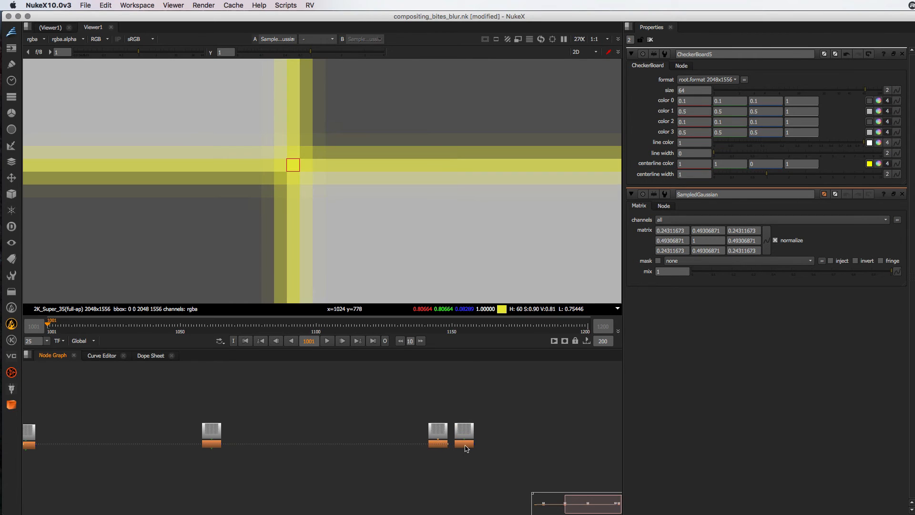
pyautogui.click(465, 446)
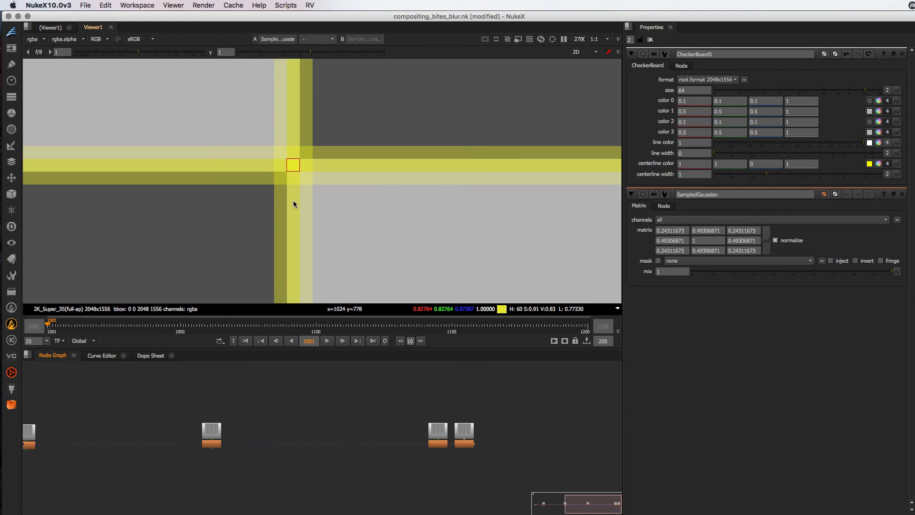
pyautogui.press('2')
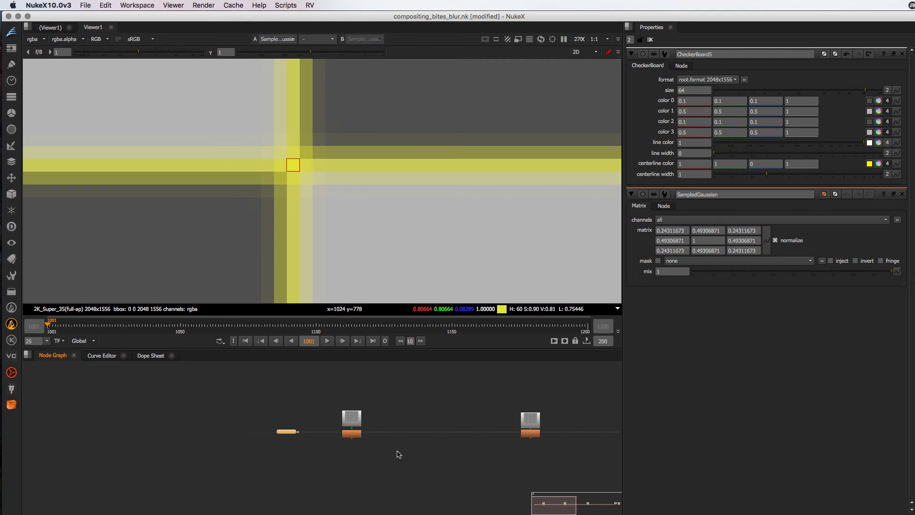
# Open Blur1's properties and set its size to 15, using the gaussian filter
pyautogui.doubleClick(352, 442)
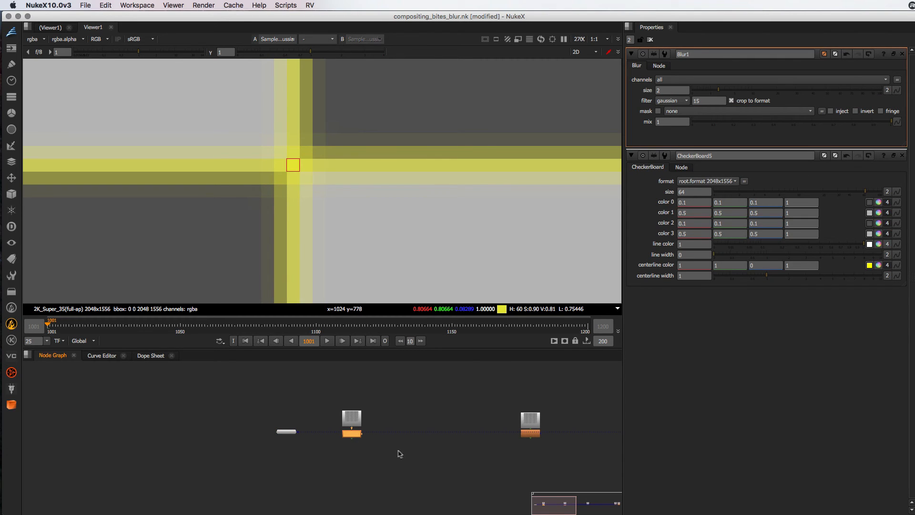
pyautogui.moveTo(491, 458); pyautogui.dragTo(247, 459)
pyautogui.moveTo(382, 457); pyautogui.dragTo(391, 457)
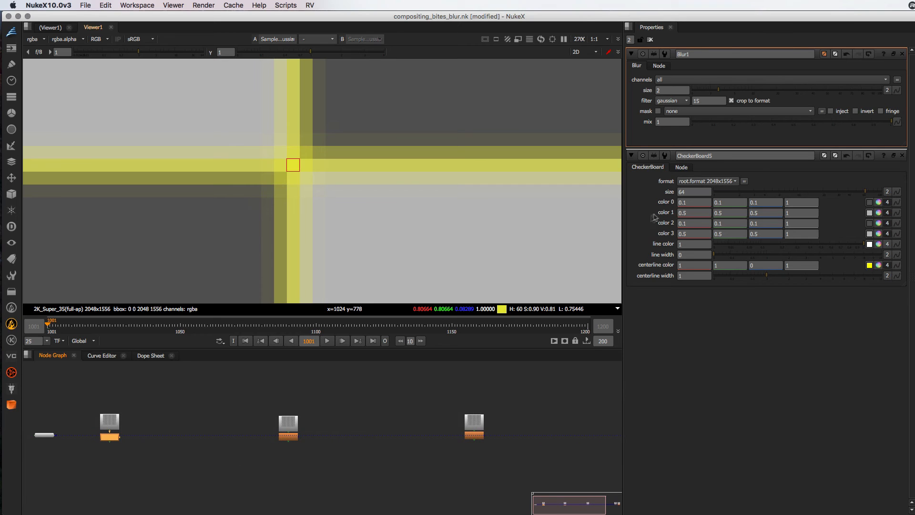
pyautogui.click(701, 101)
pyautogui.click(664, 89)
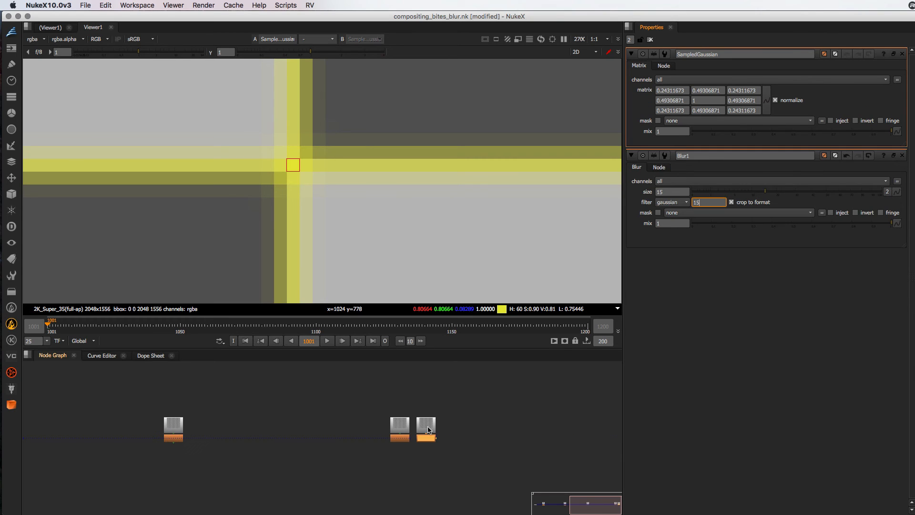
# View the unblurred checkerboard and paste a new checkerboard node beside CheckerBoard1
pyautogui.press('1')
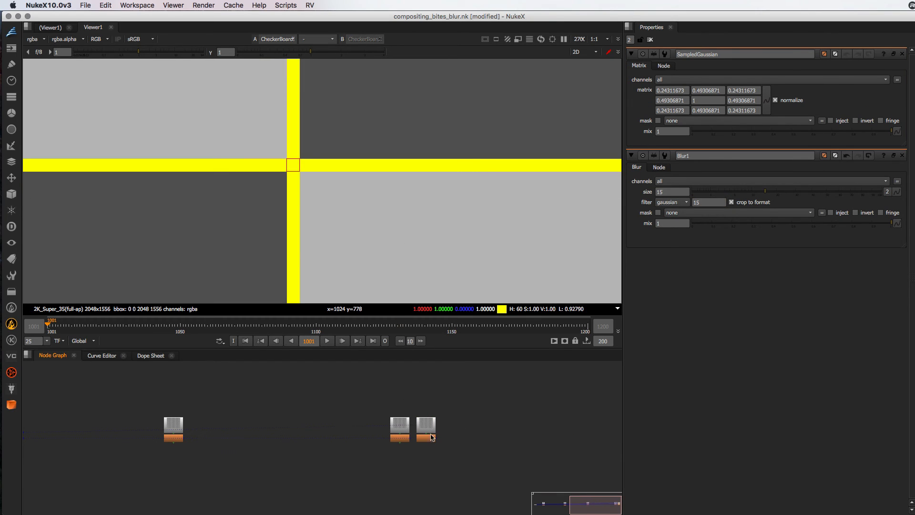
pyautogui.click(429, 429)
pyautogui.click(429, 439)
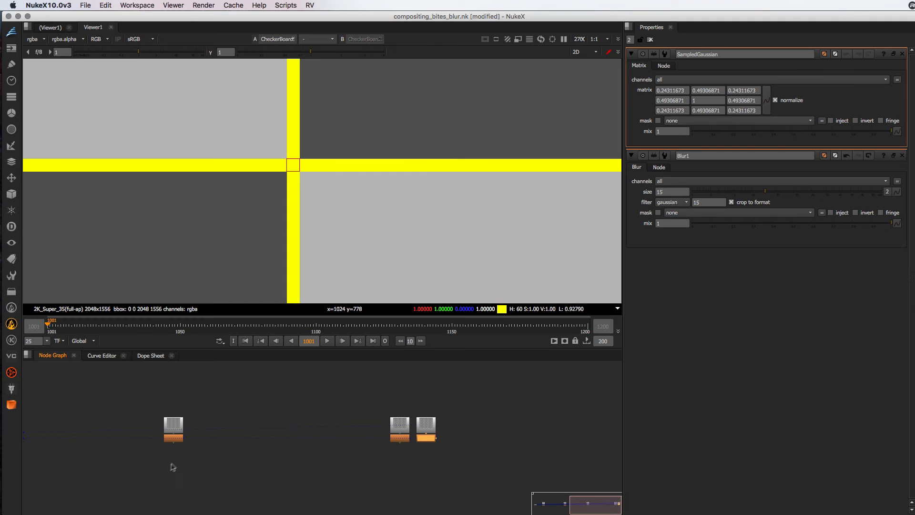
pyautogui.moveTo(171, 466); pyautogui.dragTo(552, 419)
pyautogui.click(471, 417)
pyautogui.press('super+v')
pyautogui.scroll(3, 512, 429)
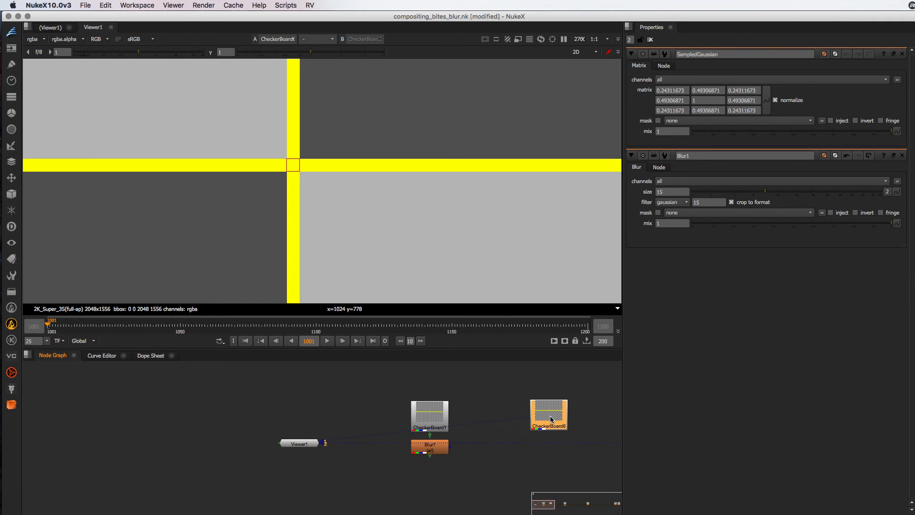
# Add a Blur node with size 30 below CheckerBoard6 and fit its full output in the viewer
pyautogui.press('b')
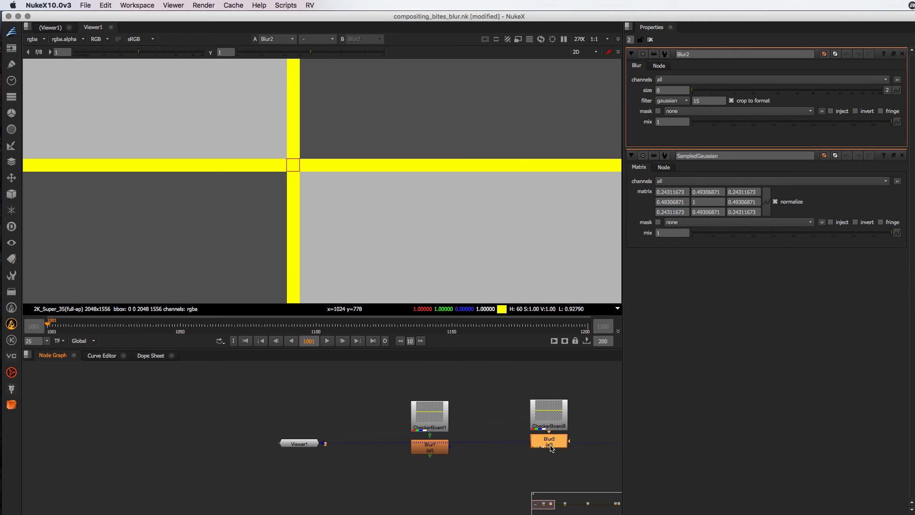
pyautogui.click(673, 90)
pyautogui.write('30')
pyautogui.press('Return')
pyautogui.press('f')
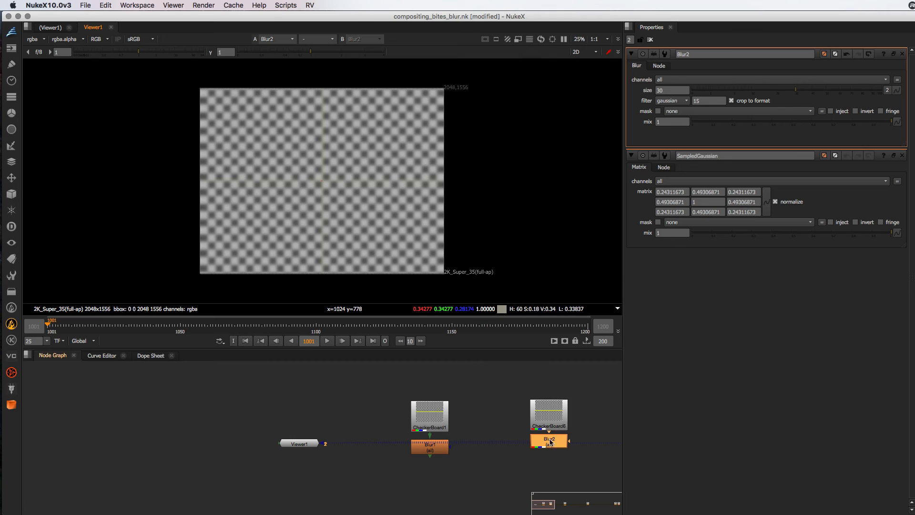
# Branch a second Blur node from CheckerBoard6, place it beside Blur2 and set its size to 15
pyautogui.moveTo(550, 440); pyautogui.dragTo(550, 452)
pyautogui.moveTo(550, 452); pyautogui.dragTo(431, 437)
pyautogui.click(485, 443)
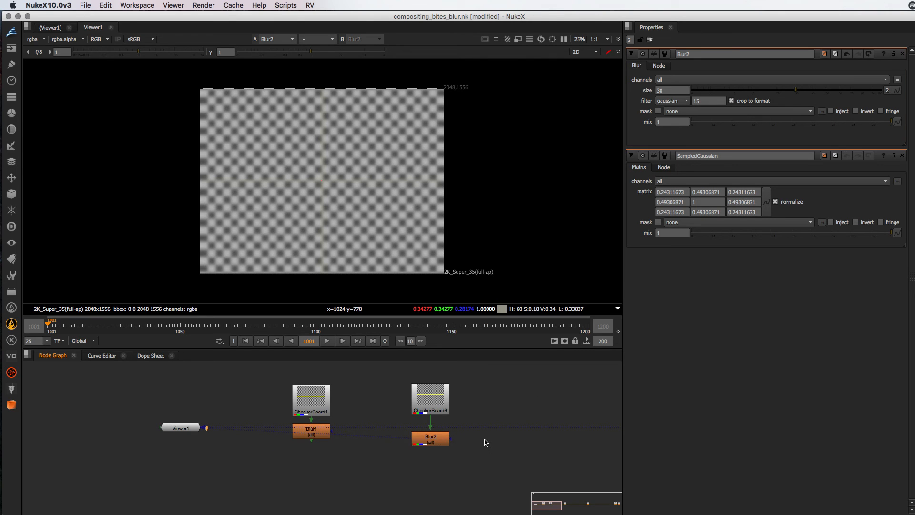
pyautogui.press('b')
pyautogui.moveTo(483, 432); pyautogui.dragTo(431, 402)
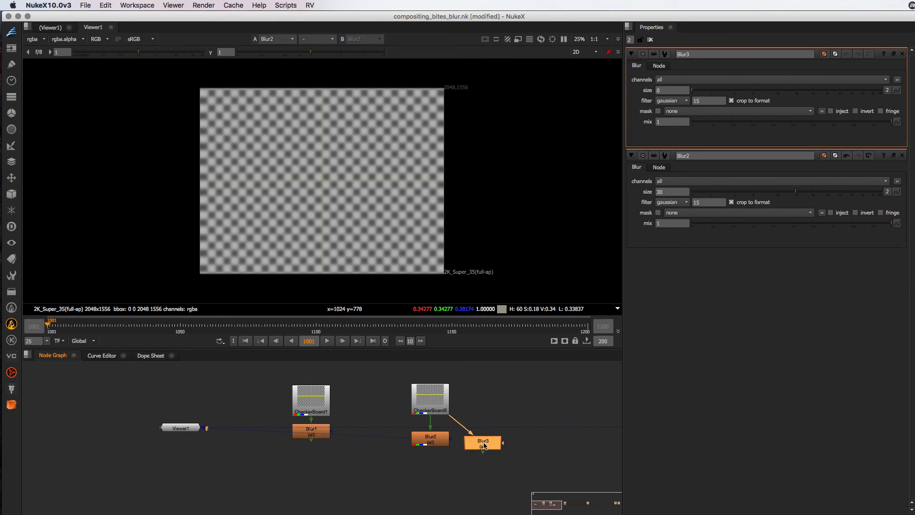
pyautogui.click(668, 90)
pyautogui.write('15')
pyautogui.click(480, 415)
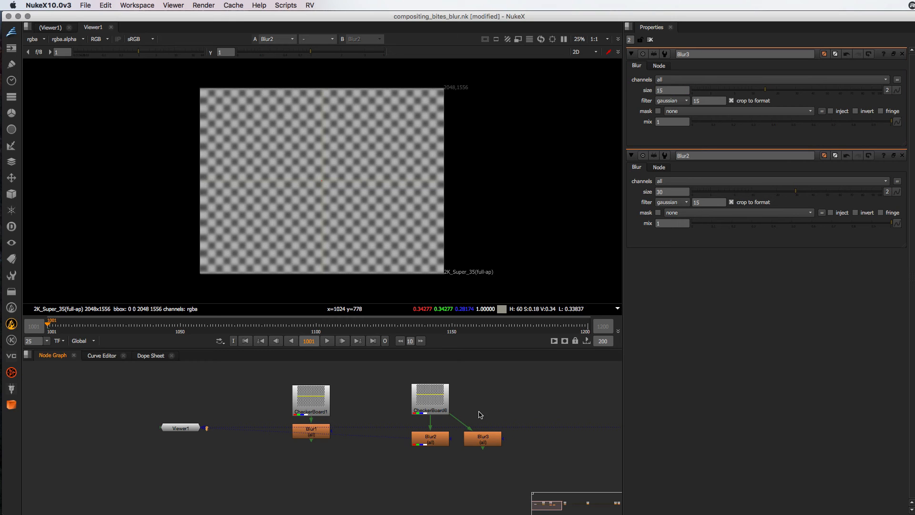
# Insert a Reformat node between CheckerBoard6 and Blur3, with type scale and a scale of 0.5
pyautogui.press('Tab')
pyautogui.write('ref')
pyautogui.press('Return')
pyautogui.press('1')
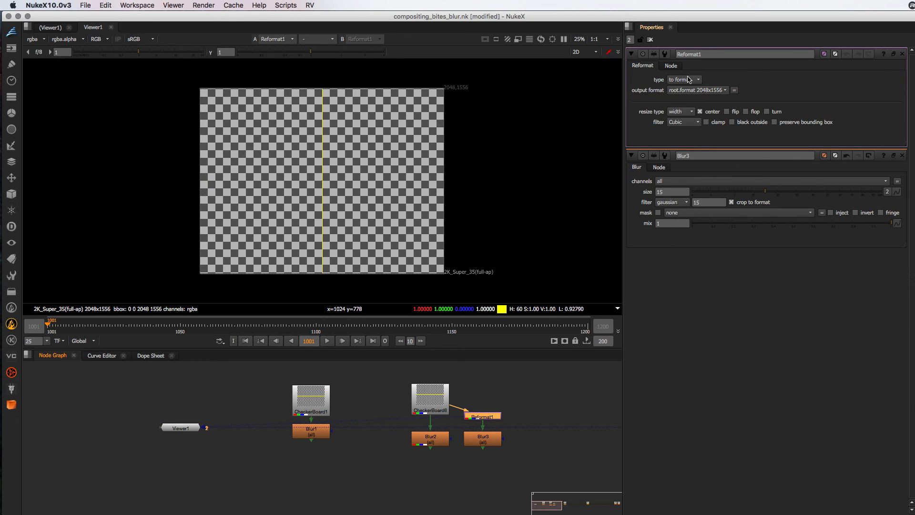
pyautogui.click(688, 81)
pyautogui.click(682, 98)
pyautogui.click(678, 92)
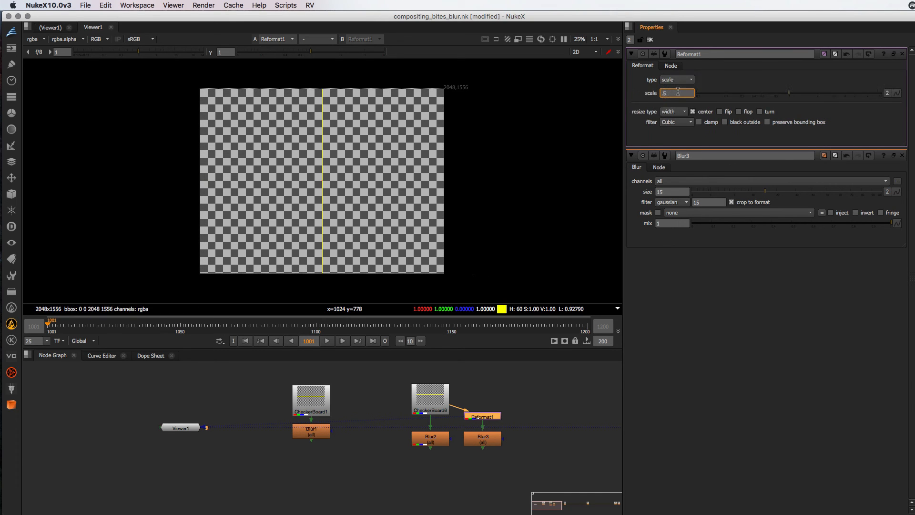
pyautogui.write('.5')
pyautogui.press('Return')
# Duplicate the Reformat node below Blur3 and set the copy's scale to 2
pyautogui.press('super+c')
pyautogui.press('super+v')
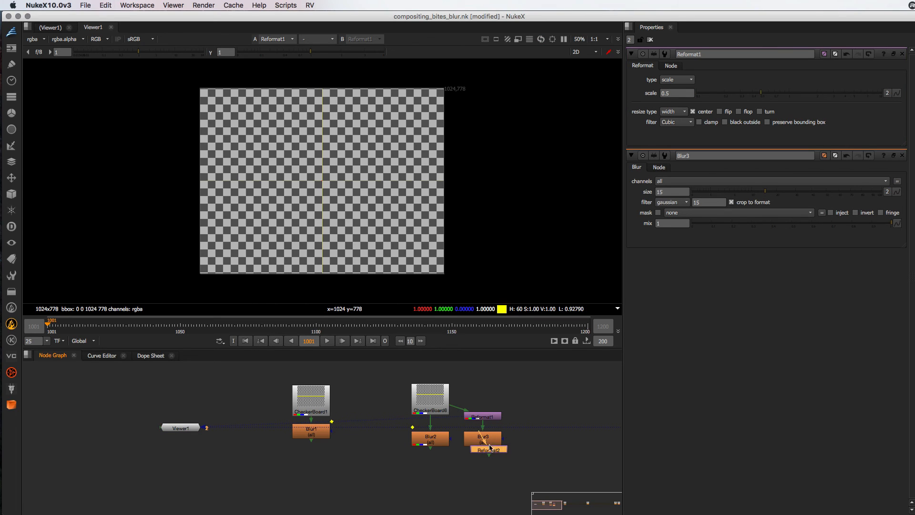
pyautogui.moveTo(491, 454)
pyautogui.mouseDown()
pyautogui.moveTo(472, 501)
pyautogui.moveTo(492, 466)
pyautogui.mouseUp()
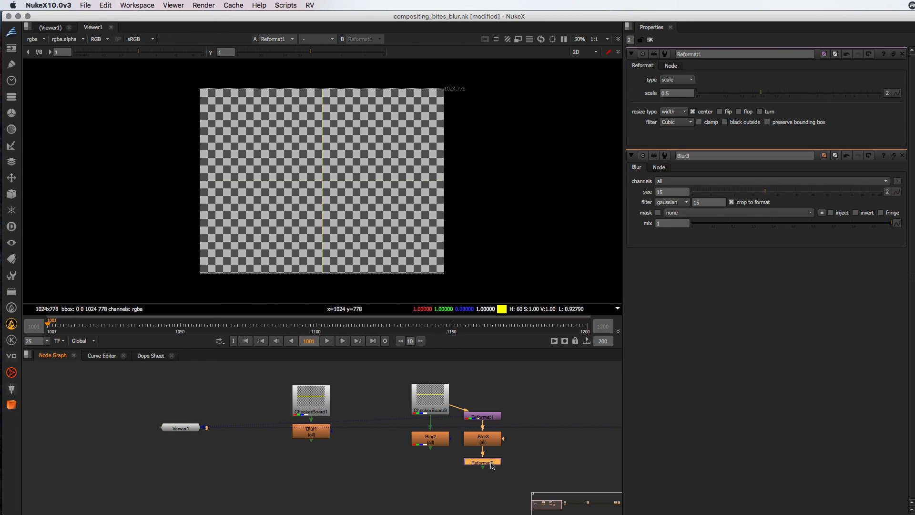
pyautogui.doubleClick(493, 466)
pyautogui.click(673, 92)
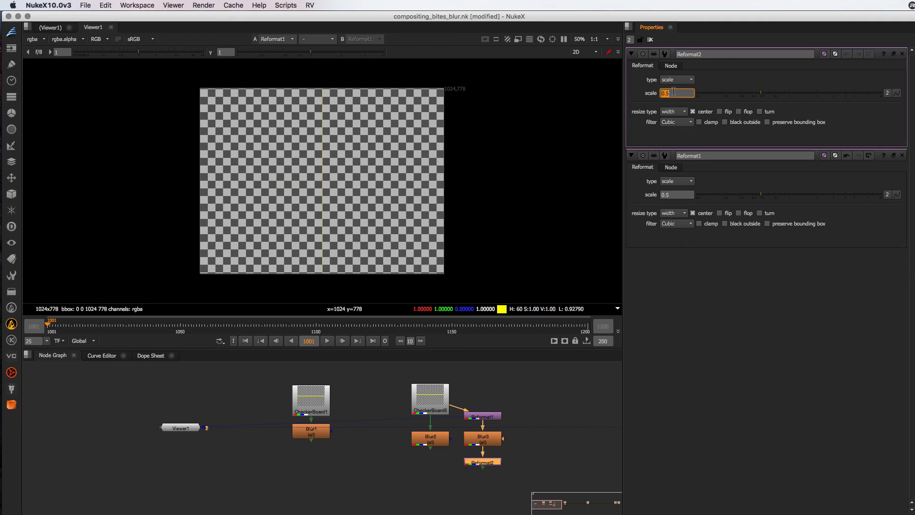
# Compare the outputs of Blur2 and Reformat2 in the viewer, showing the image at 100%
pyautogui.click(436, 402)
pyautogui.click(437, 435)
pyautogui.press('1')
pyautogui.click(479, 462)
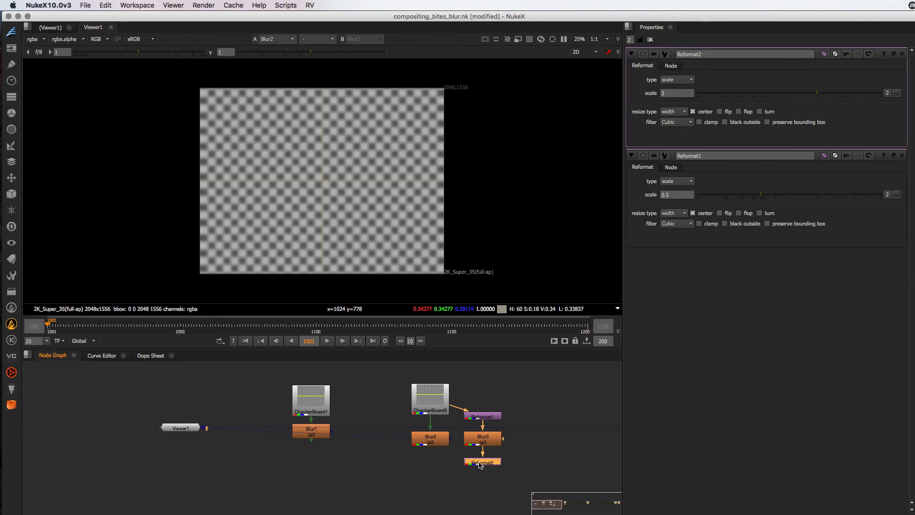
pyautogui.press('2')
pyautogui.press('1')
pyautogui.press('2')
pyautogui.press('1')
pyautogui.press('super+1')
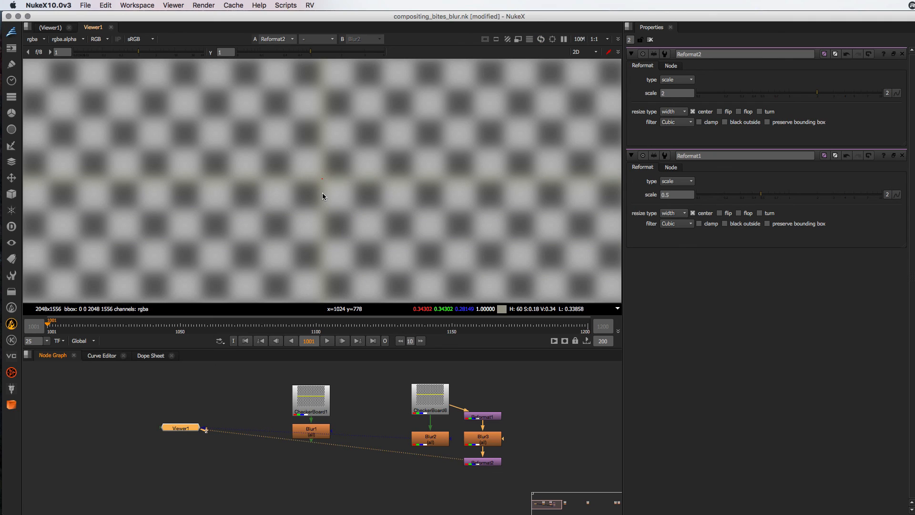
# Open the properties of Blur2 and Blur3 together to compare their blur sizes
pyautogui.doubleClick(440, 443)
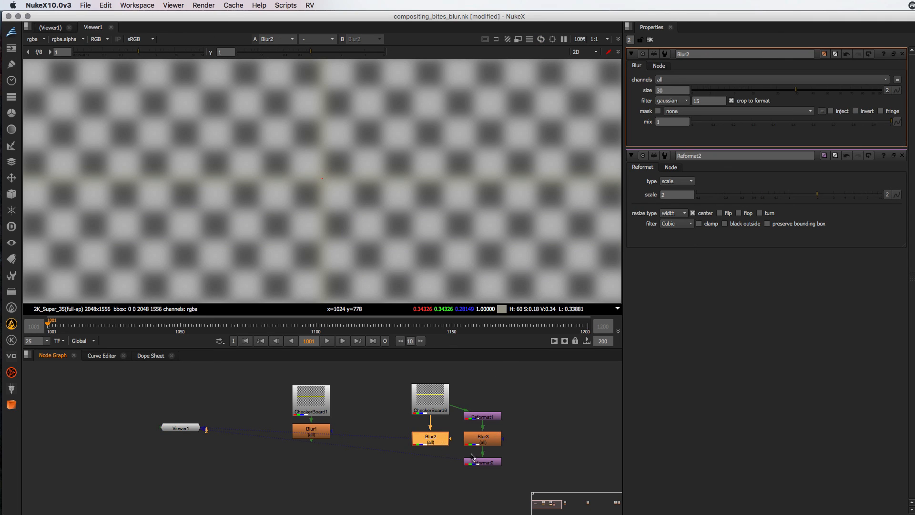
pyautogui.doubleClick(483, 438)
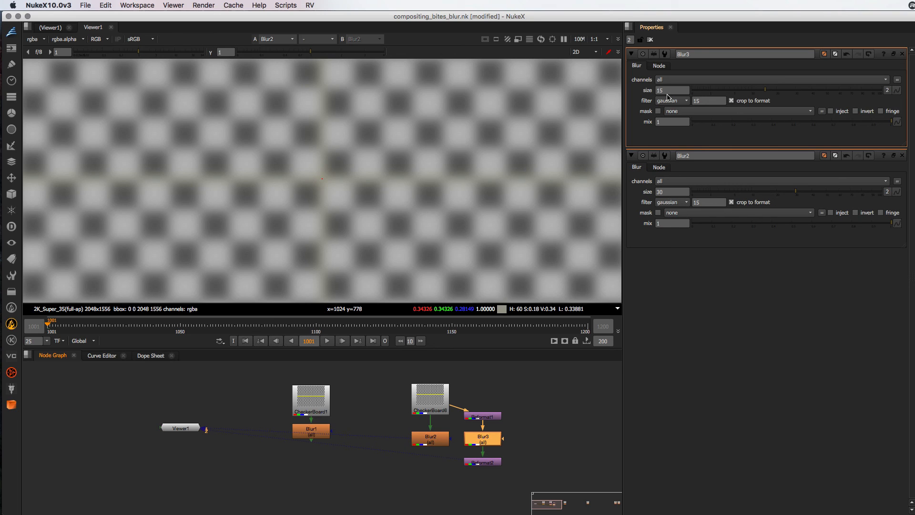